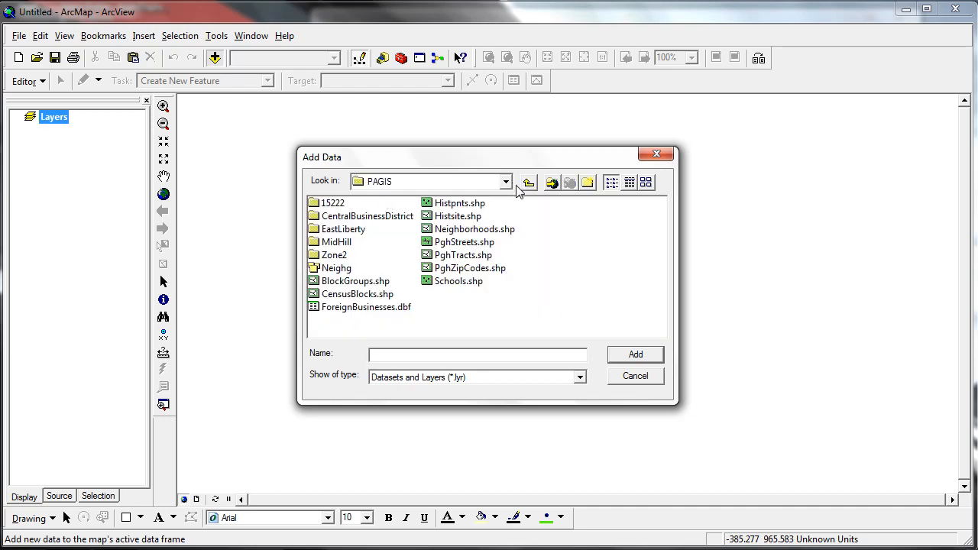
# - Add the Neighborhoods.shp and Schools.shp shapefiles from the PAGIS folder to the map
pyautogui.click(487, 231)
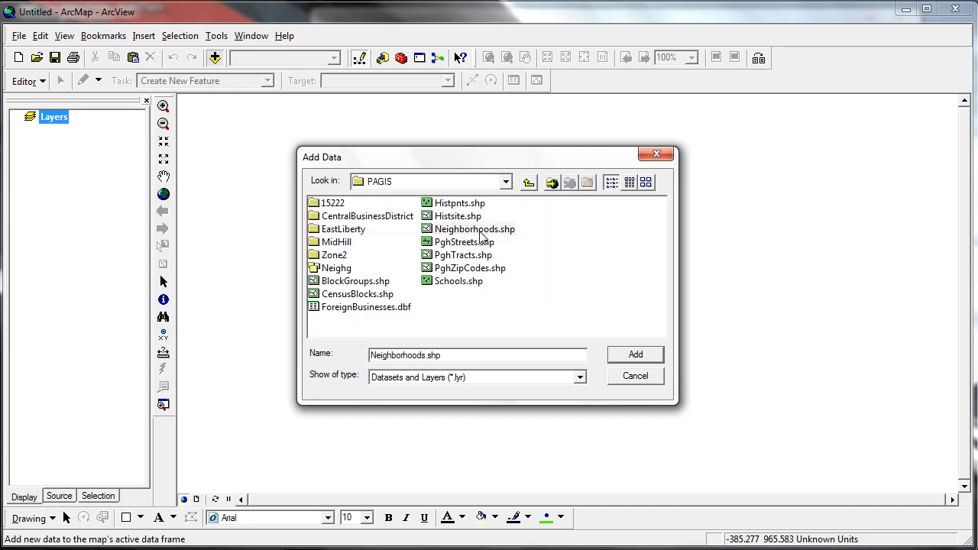
pyautogui.keyDown('ctrl'); pyautogui.click(472, 283); pyautogui.keyUp('ctrl')
pyautogui.click(631, 354)
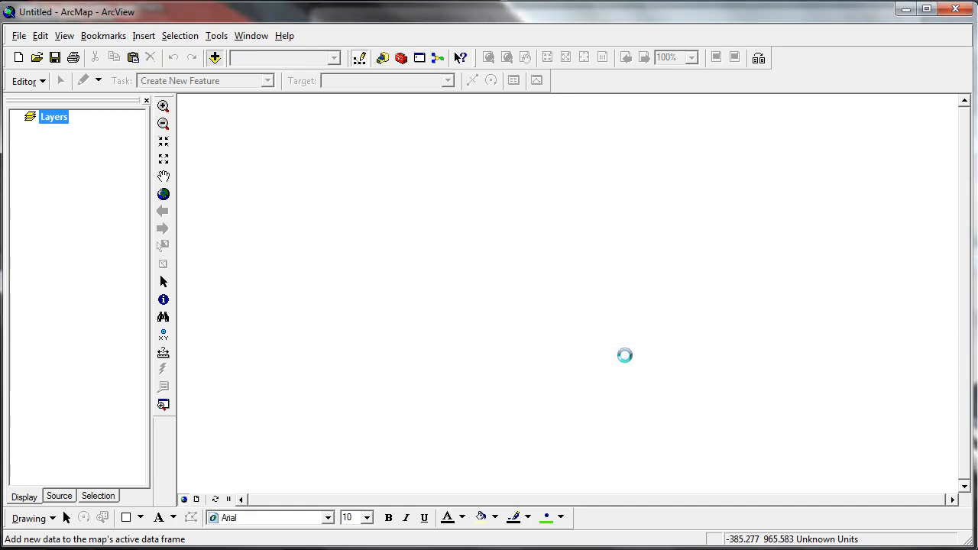
pyautogui.click(100, 204)
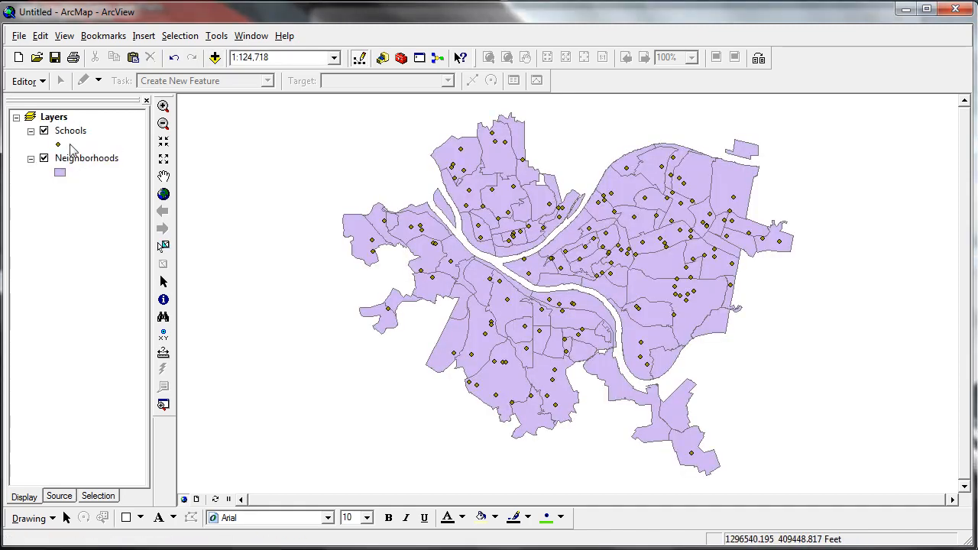
# - Symbolize the Neighborhoods layer with the Hollow fill and a dark gray outline
pyautogui.click(60, 171)
pyautogui.click(348, 238)
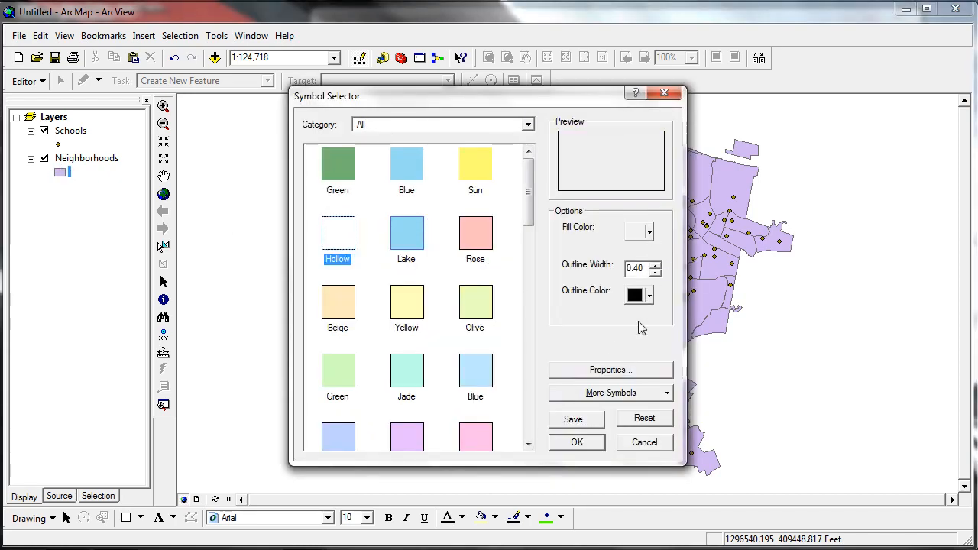
pyautogui.click(648, 298)
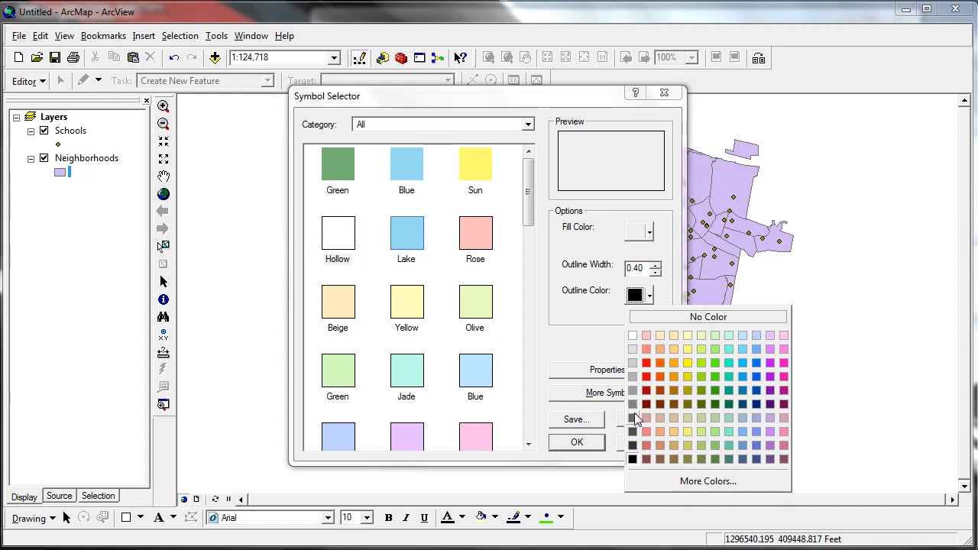
pyautogui.click(633, 417)
pyautogui.click(580, 443)
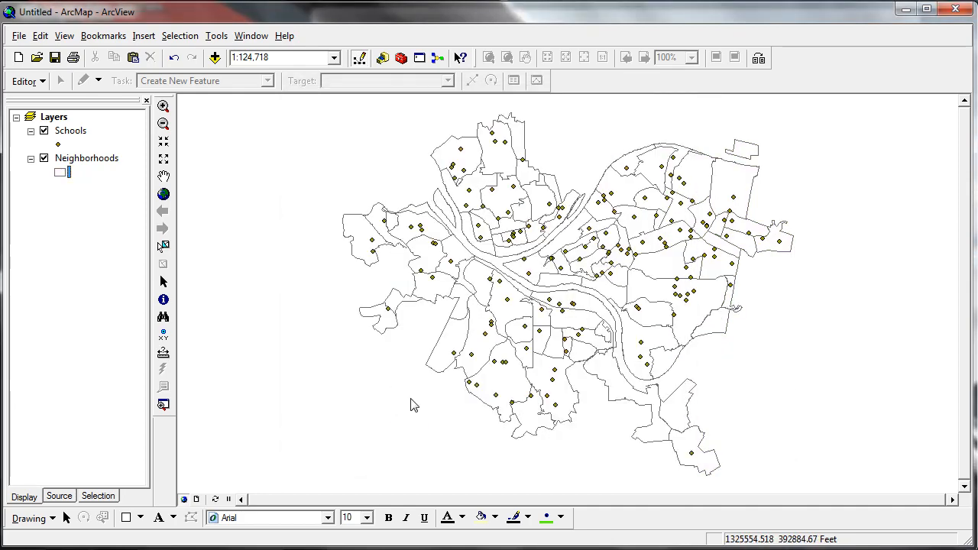
# - Duplicate the Schools layer by copying it and pasting it into the Layers data frame
pyautogui.rightClick(67, 135)
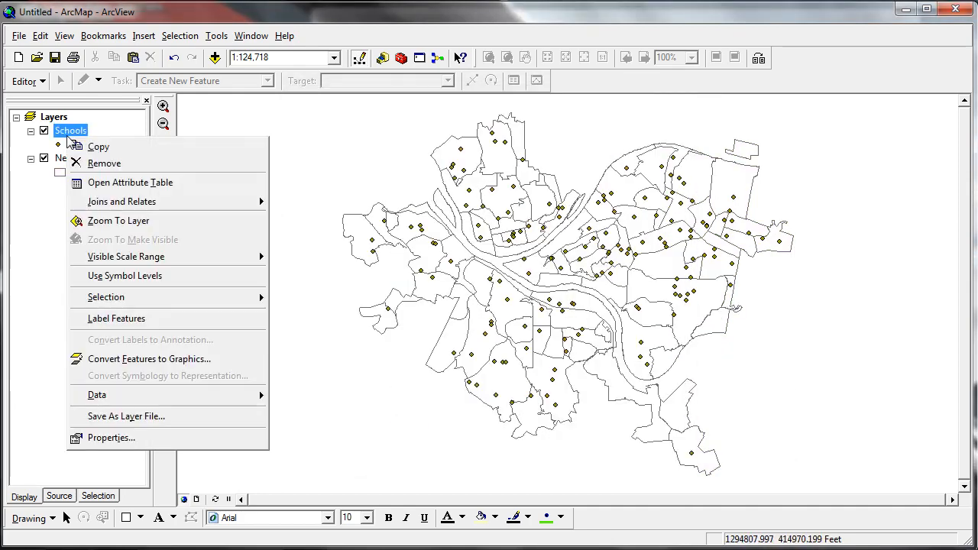
pyautogui.click(78, 144)
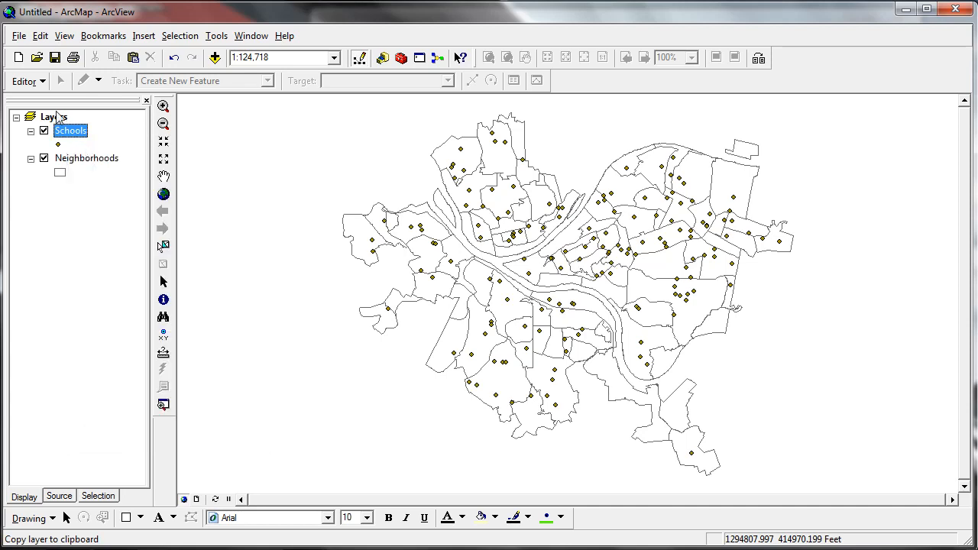
pyautogui.rightClick(58, 115)
pyautogui.click(93, 179)
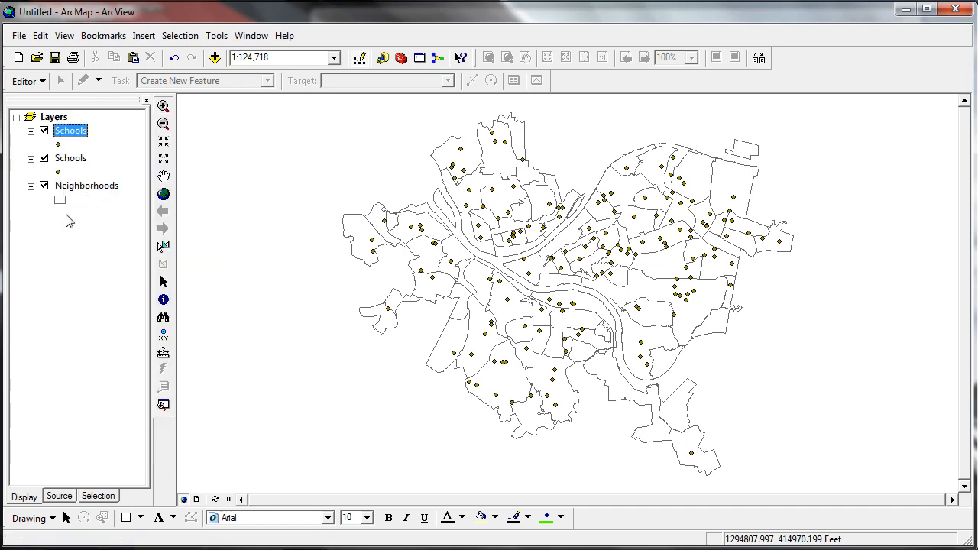
# - Rename the upper Schools layer as Private Schools
pyautogui.click(68, 133)
pyautogui.write('Private')
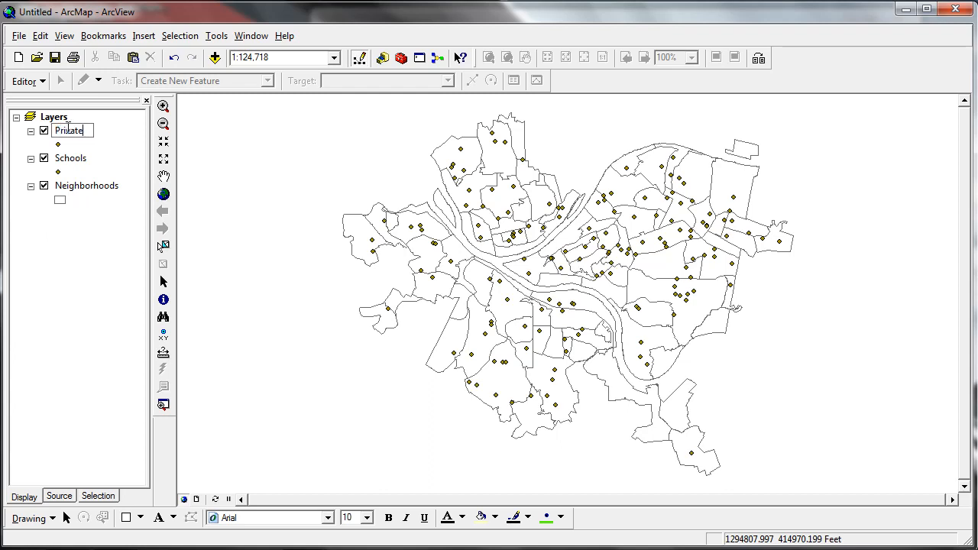
pyautogui.write(' Schools')
pyautogui.press('Return')
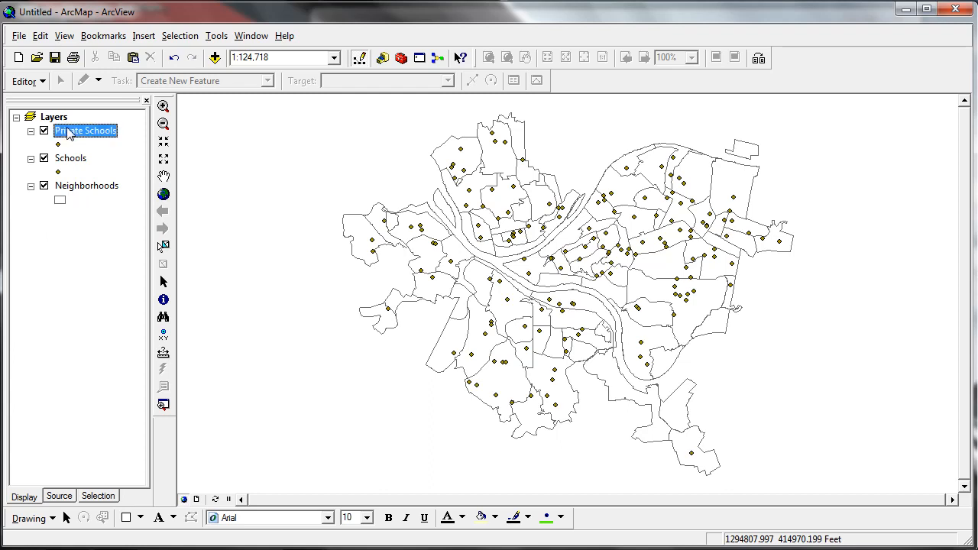
# - Rename the remaining Schools layer as Public Schools
pyautogui.press('Down')
pyautogui.press('Down')
pyautogui.press('F2')
pyautogui.write('Public')
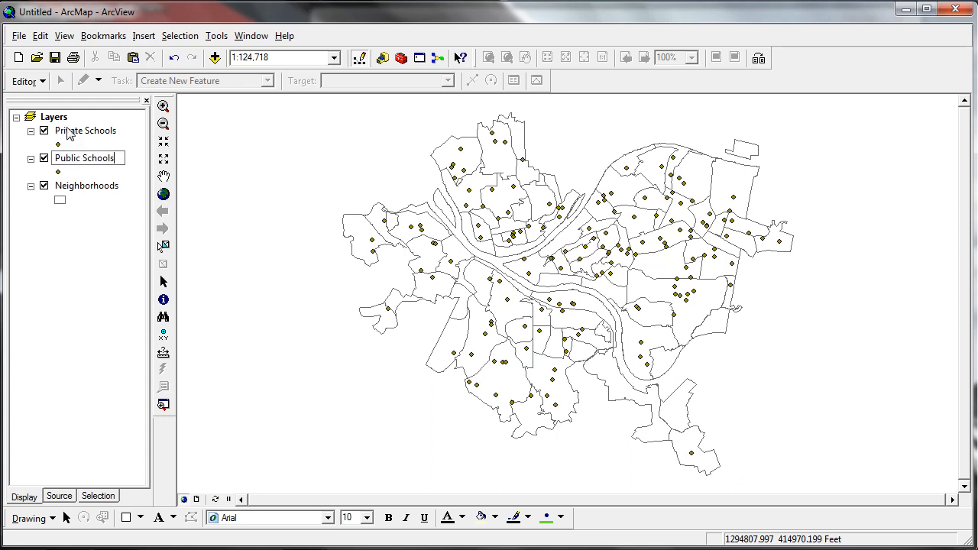
pyautogui.write(' Schools')
pyautogui.press('Return')
# - Open the Query Builder for the Private Schools layer's definition query
pyautogui.rightClick(67, 131)
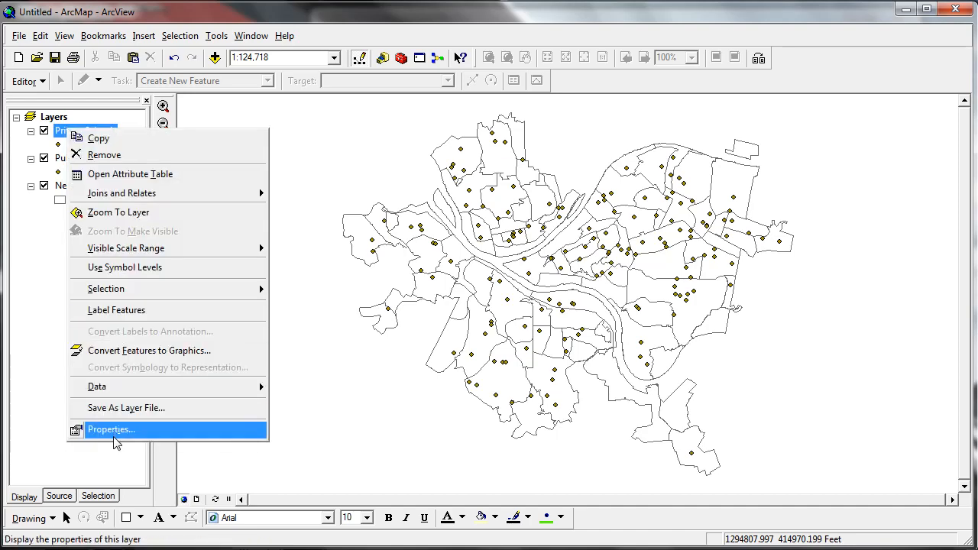
pyautogui.click(112, 430)
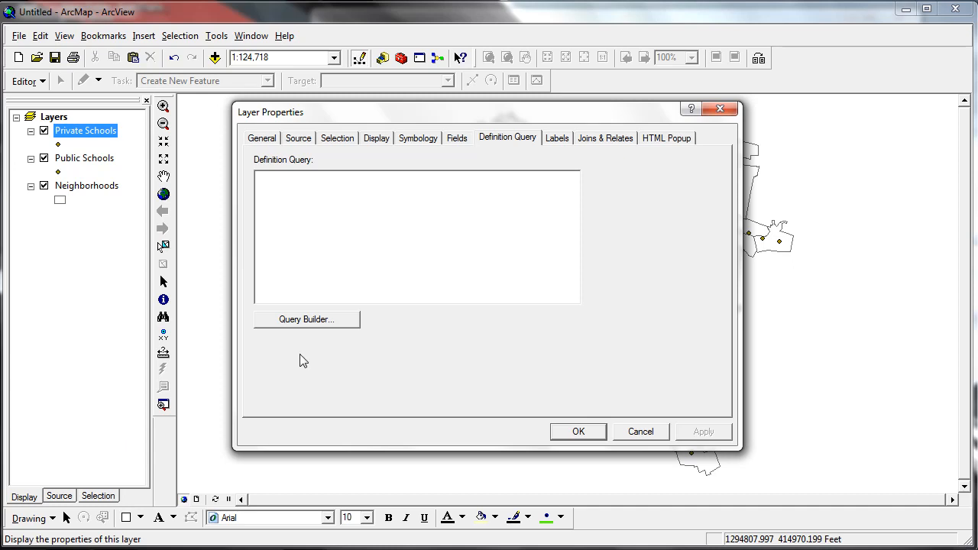
pyautogui.click(308, 320)
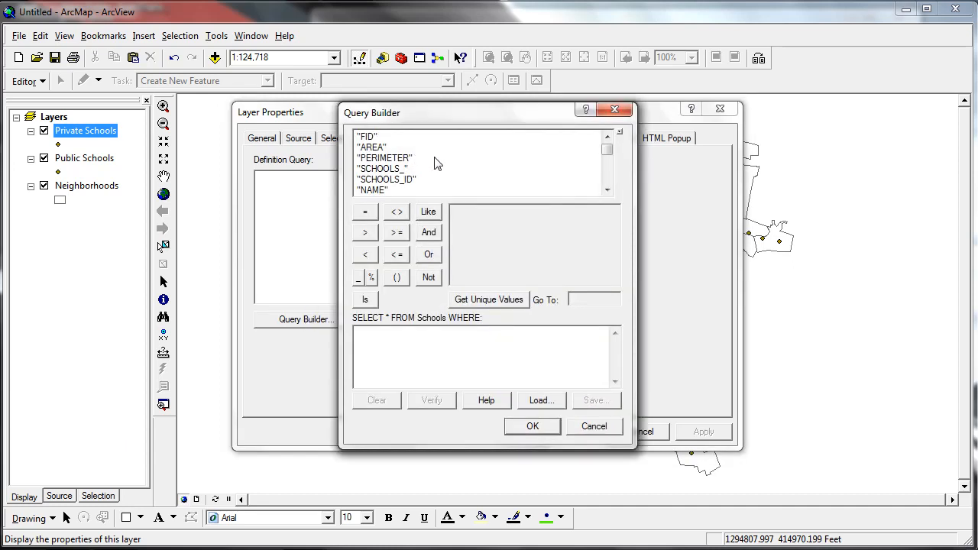
pyautogui.press('Down')
pyautogui.press('Down')
pyautogui.press('Down')
pyautogui.press('Down')
pyautogui.press('Down')
pyautogui.press('Down')
pyautogui.press('Down')
pyautogui.press('Down')
pyautogui.press('Up')
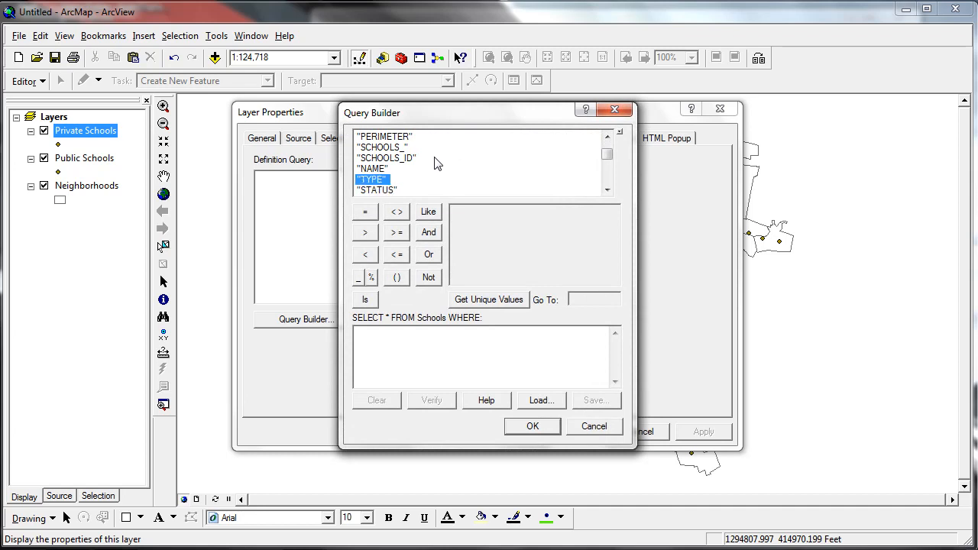
pyautogui.doubleClick(370, 180)
pyautogui.click(365, 211)
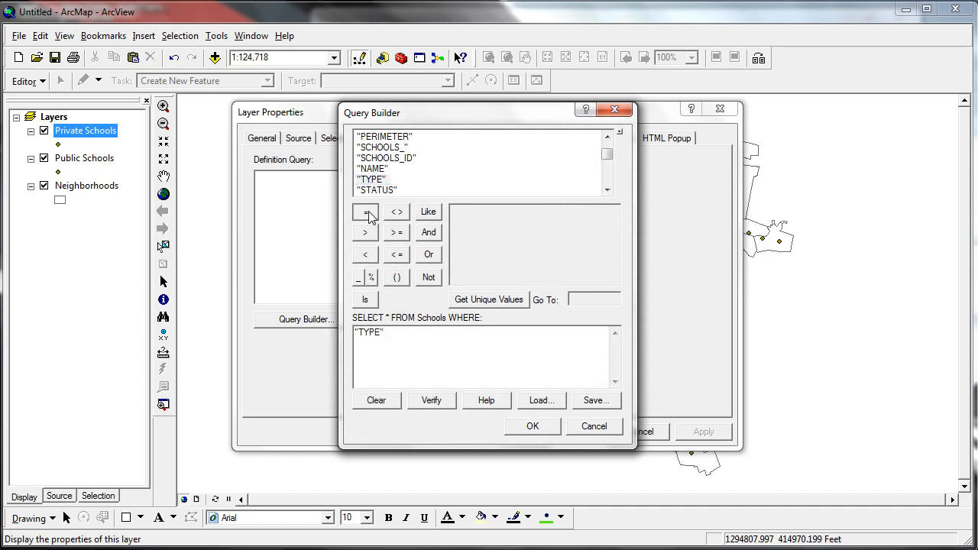
pyautogui.click(461, 300)
pyautogui.moveTo(418, 333); pyautogui.dragTo(343, 334)
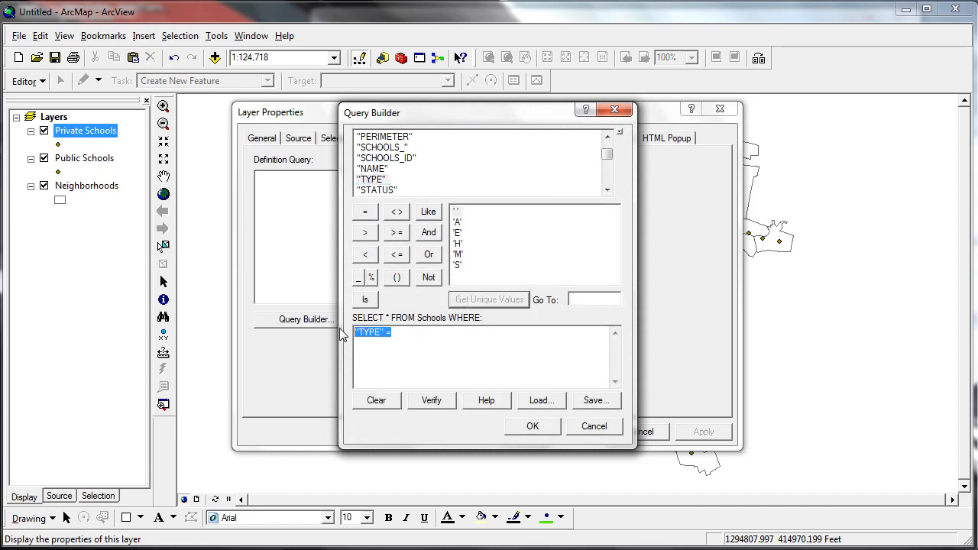
pyautogui.press('Delete')
pyautogui.click(606, 191)
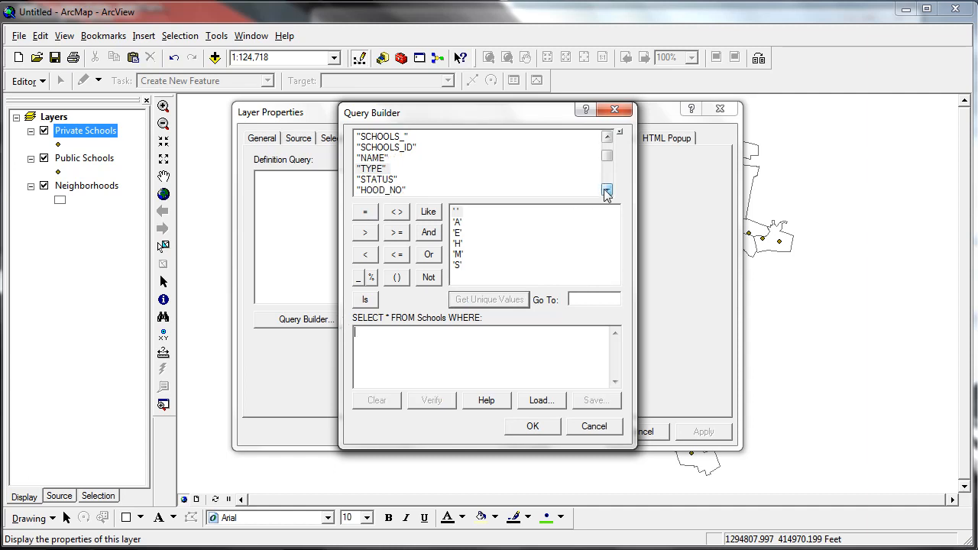
pyautogui.click(607, 191)
pyautogui.click(606, 191)
pyautogui.click(607, 191)
pyautogui.click(607, 191)
pyautogui.click(606, 191)
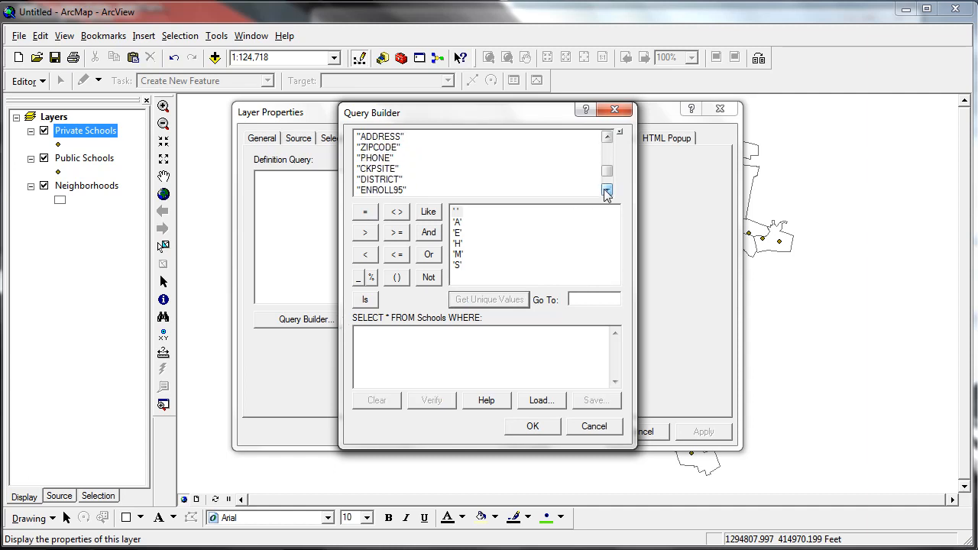
pyautogui.click(606, 191)
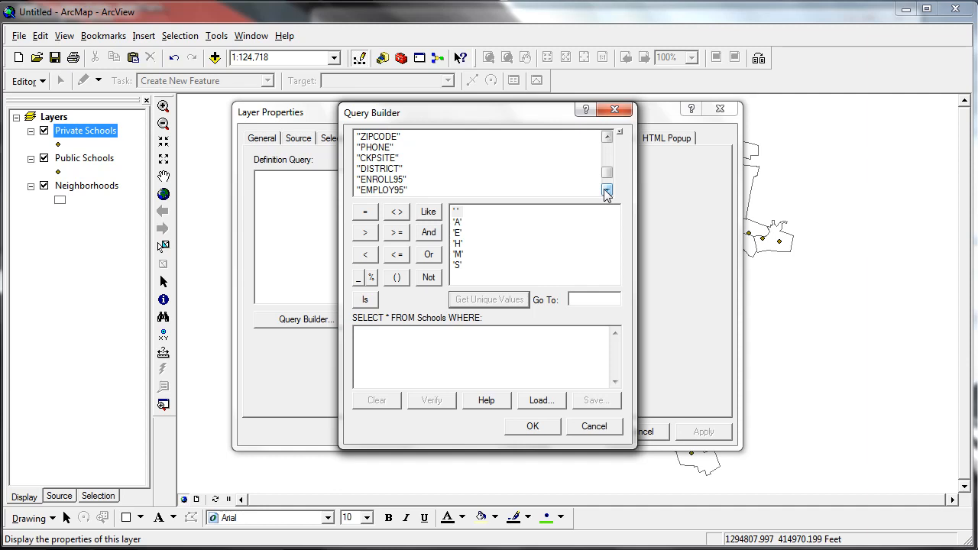
pyautogui.doubleClick(380, 158)
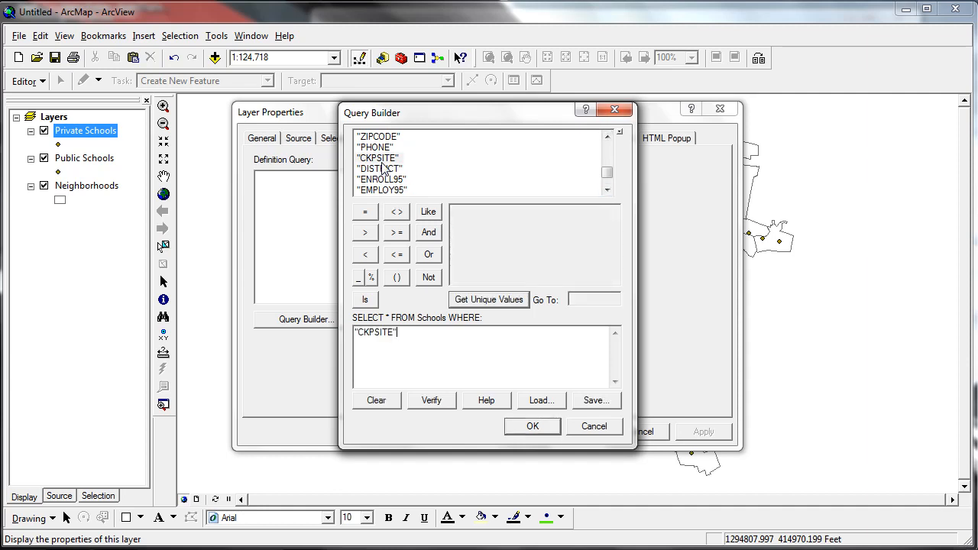
pyautogui.moveTo(408, 360); pyautogui.dragTo(283, 334)
pyautogui.press('BackSpace')
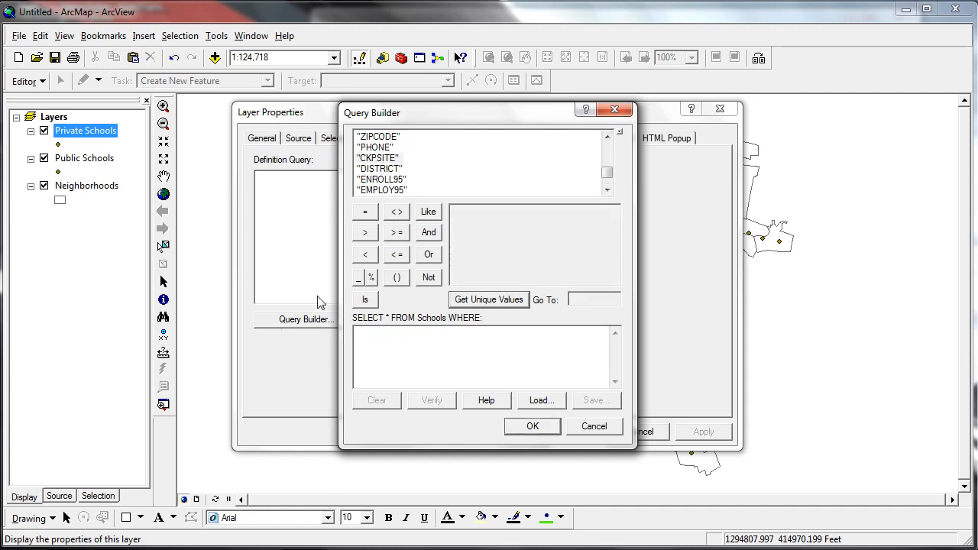
# - Build and apply the definition query "DISTRICT" = 'Private School' for the Private Schools layer
pyautogui.doubleClick(380, 169)
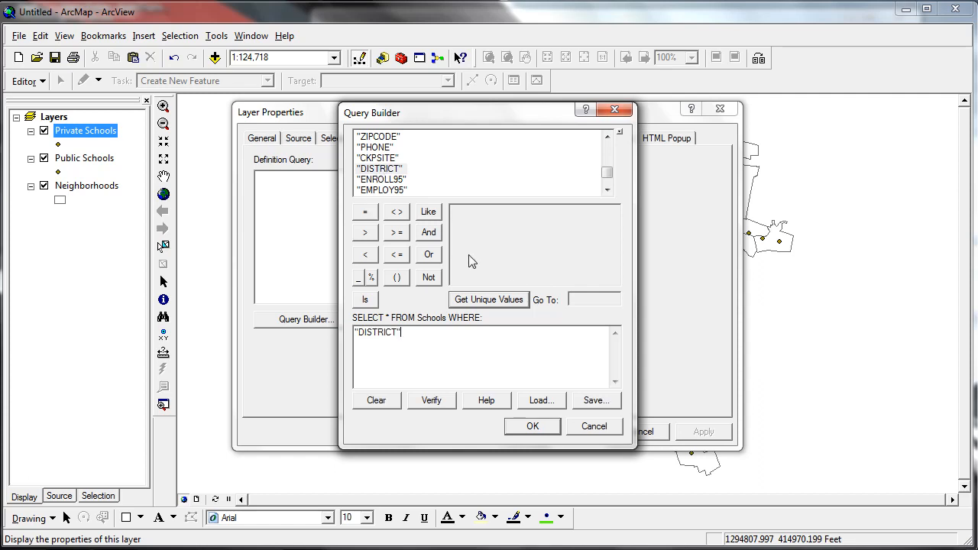
pyautogui.click(493, 300)
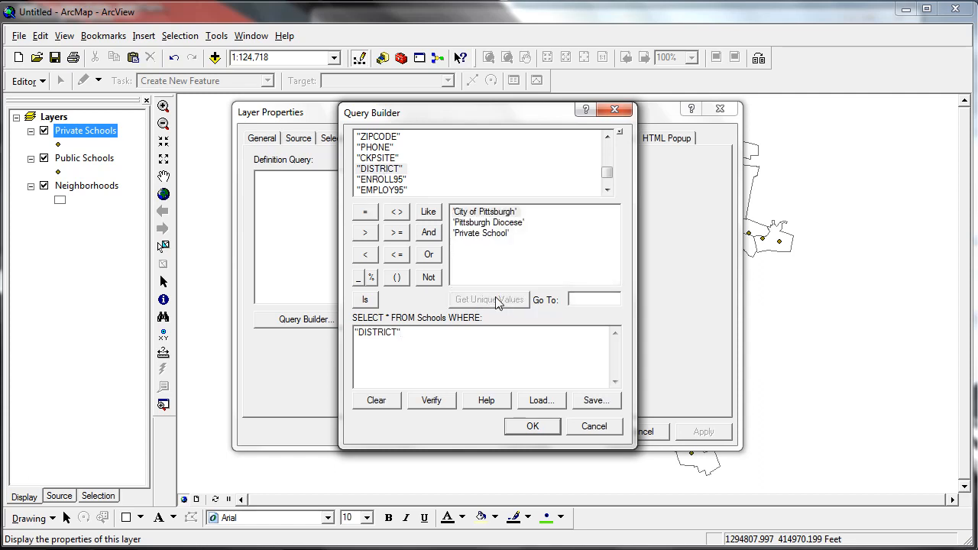
pyautogui.click(366, 211)
pyautogui.doubleClick(457, 236)
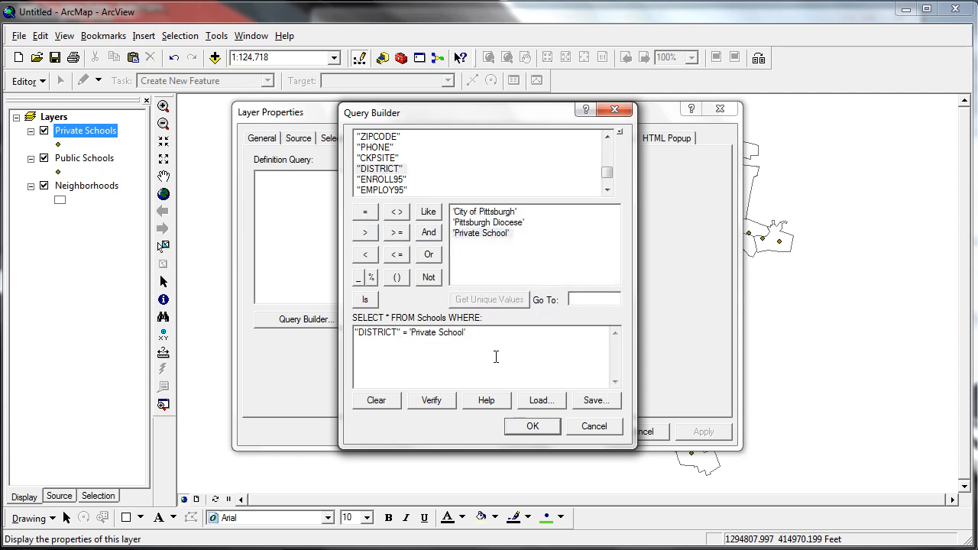
pyautogui.click(521, 427)
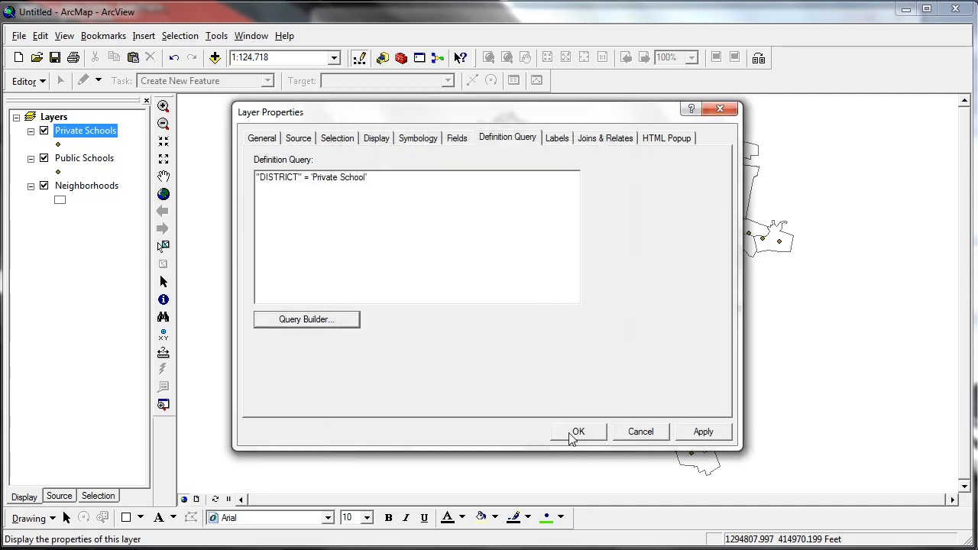
pyautogui.click(574, 434)
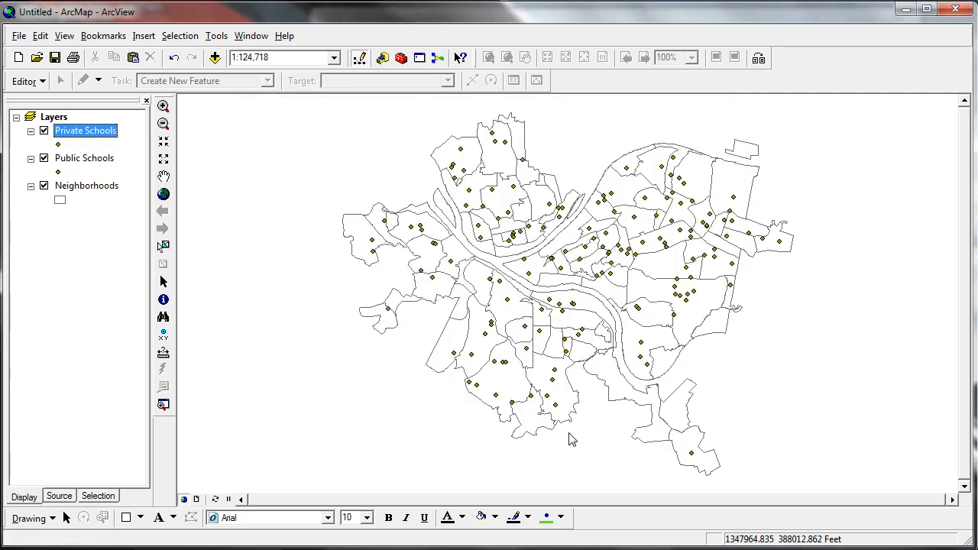
# - Symbolize the Private Schools layer with the Triangle 1 marker in orange at size 13
pyautogui.click(59, 144)
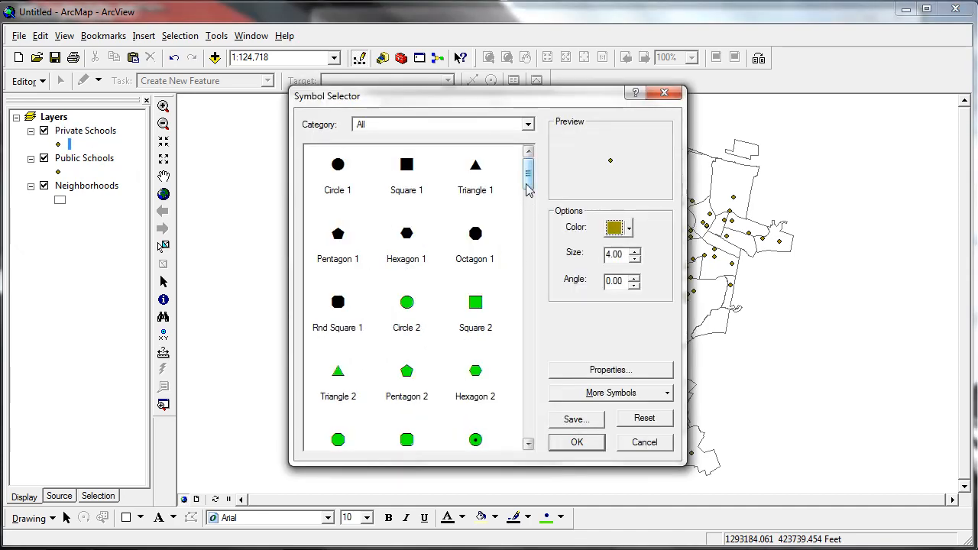
pyautogui.click(476, 166)
pyautogui.click(621, 228)
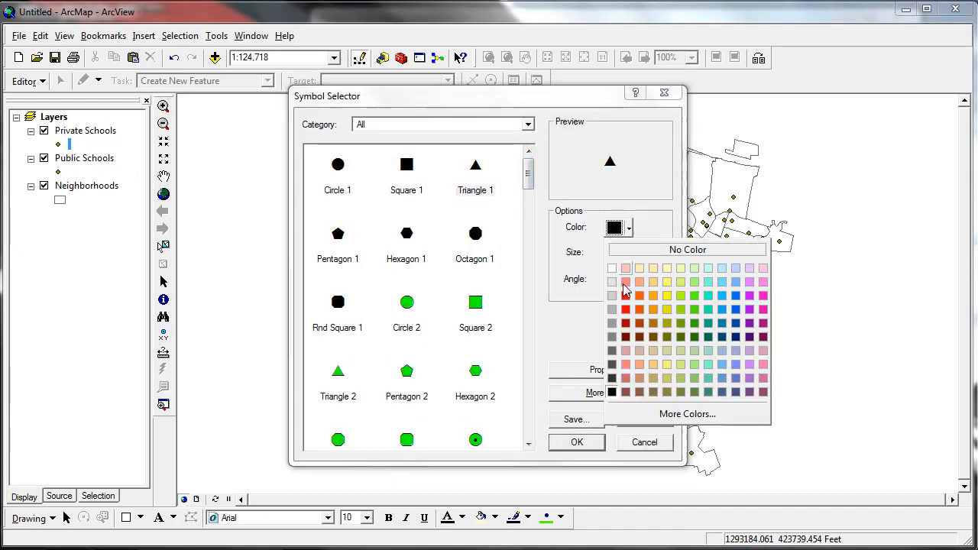
pyautogui.click(639, 296)
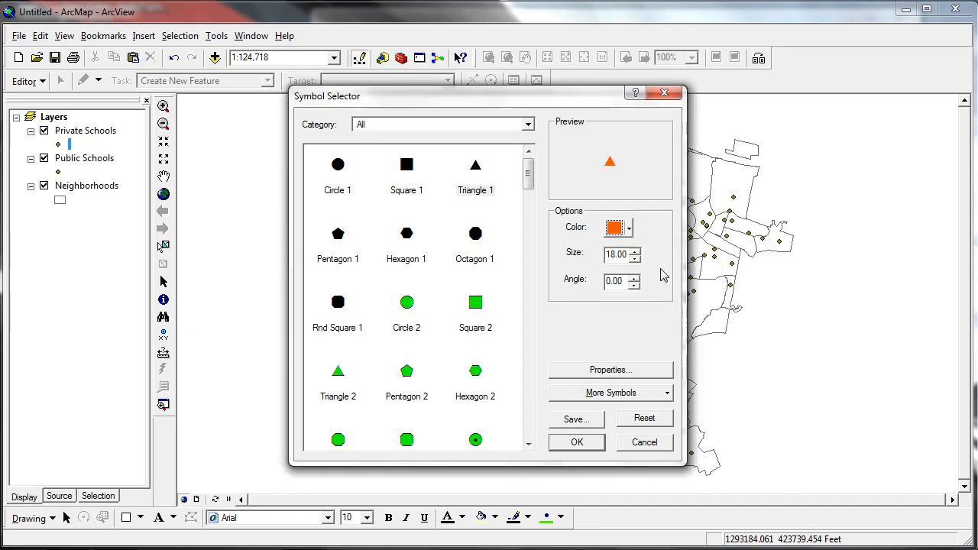
pyautogui.click(635, 259)
pyautogui.click(635, 259)
pyautogui.click(634, 261)
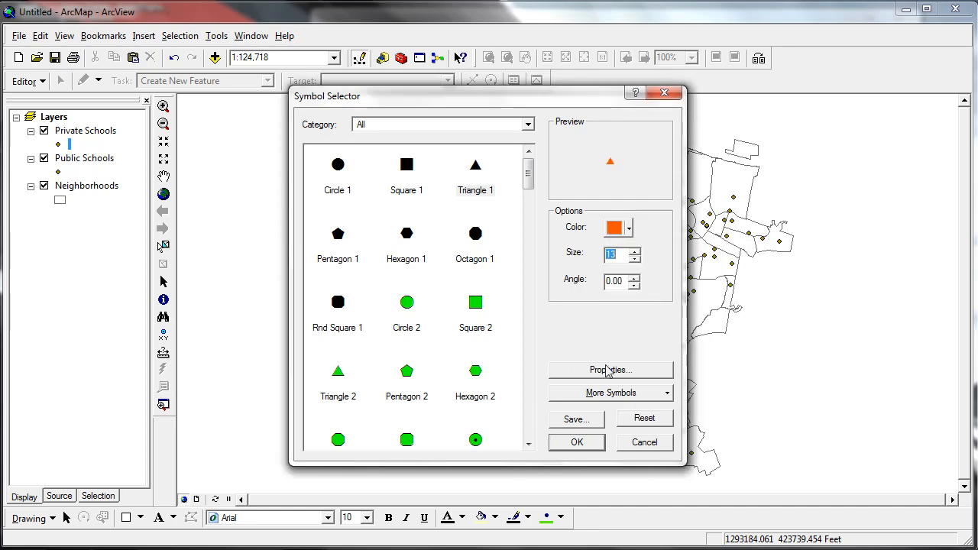
pyautogui.click(586, 449)
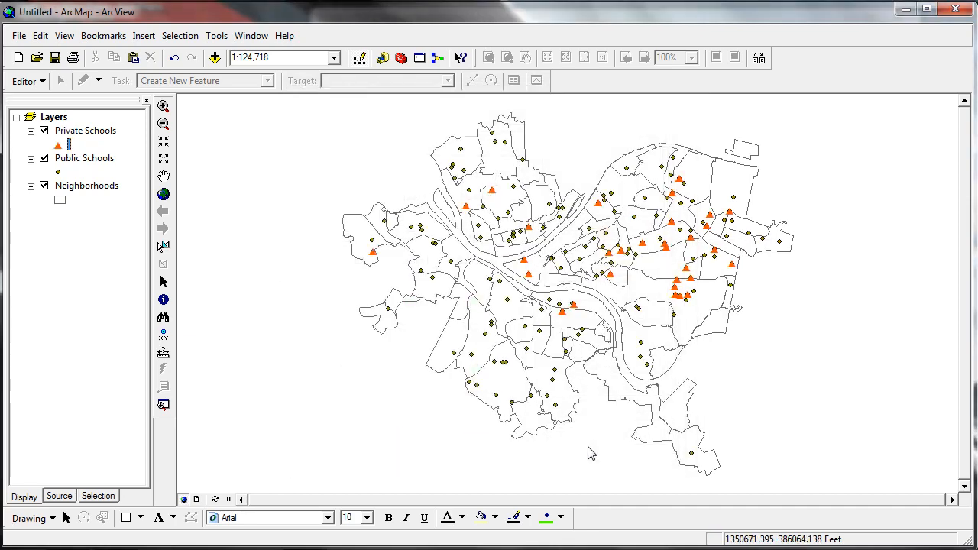
# - Start a definition query for the Public Schools layer with the condition "DISTRICT" = 'City of Pittsburgh'
pyautogui.rightClick(76, 164)
pyautogui.click(105, 460)
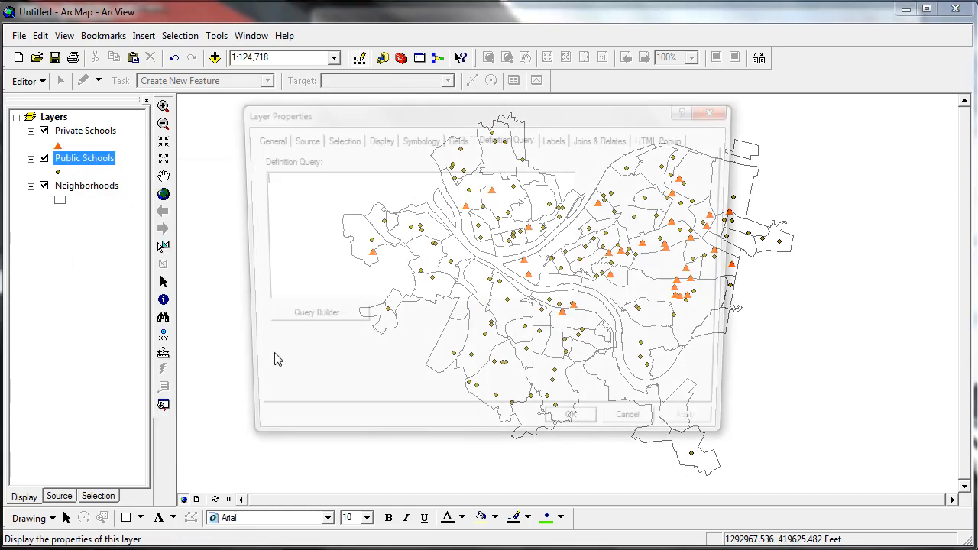
pyautogui.click(315, 322)
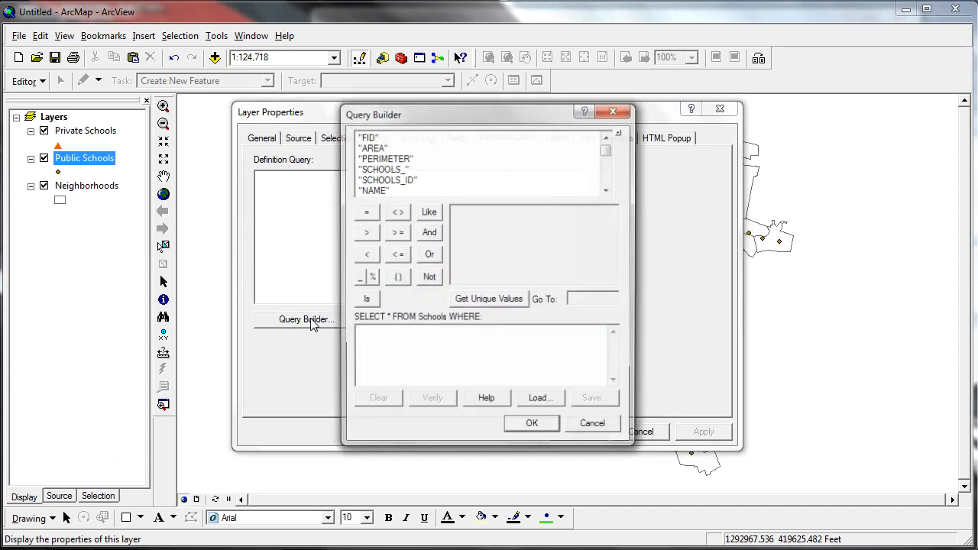
pyautogui.press('Down')
pyautogui.press('Down')
pyautogui.press('Down')
pyautogui.press('Down')
pyautogui.press('Down')
pyautogui.press('Down')
pyautogui.press('Down')
pyautogui.press('Down')
pyautogui.press('Down')
pyautogui.press('Down')
pyautogui.press('Down')
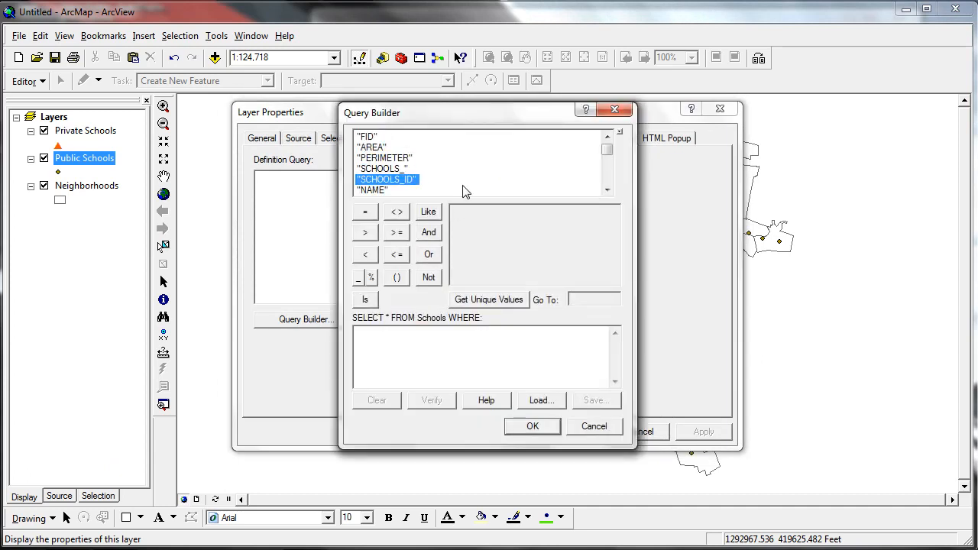
pyautogui.press('Down')
pyautogui.press('Down')
pyautogui.press('Down')
pyautogui.press('Down')
pyautogui.press('Down')
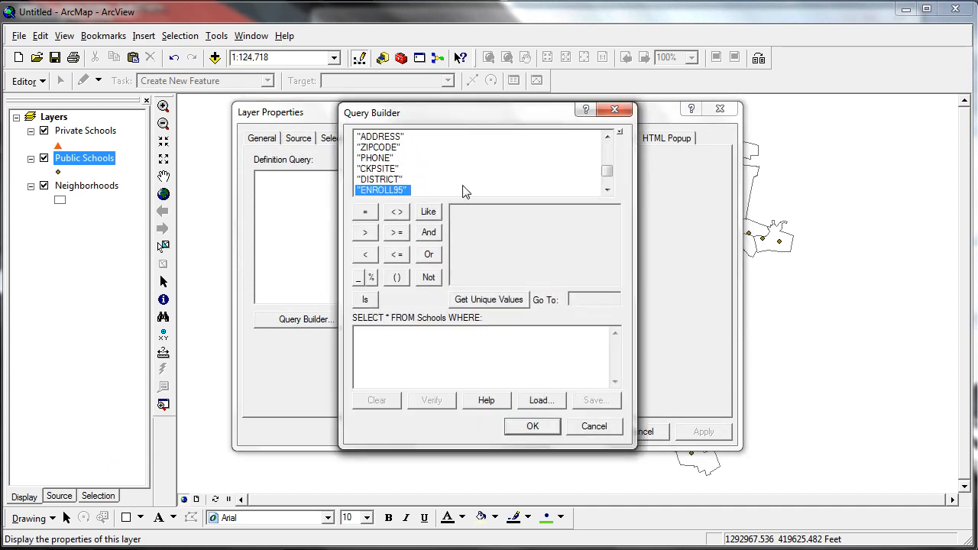
pyautogui.press('Up')
pyautogui.press('Up')
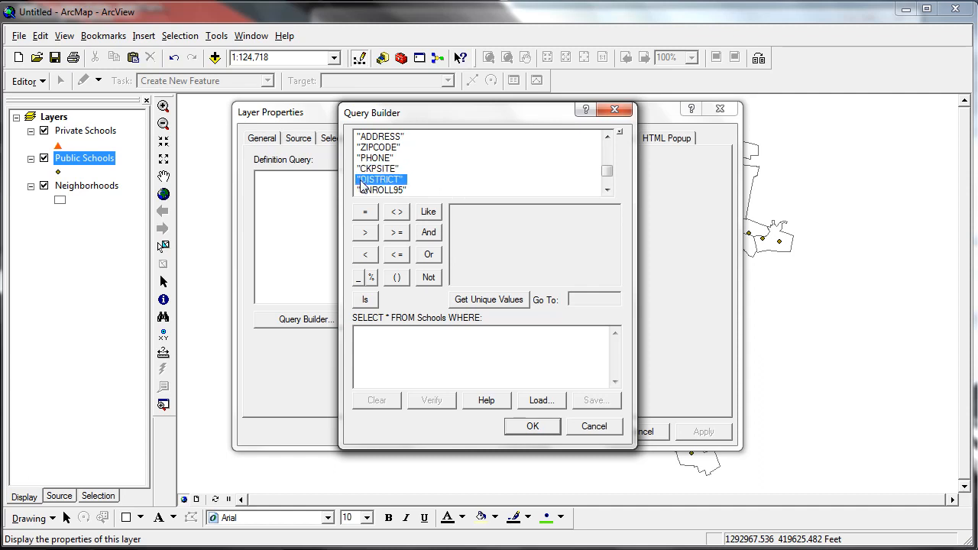
pyautogui.doubleClick(364, 180)
pyautogui.click(364, 211)
pyautogui.click(506, 298)
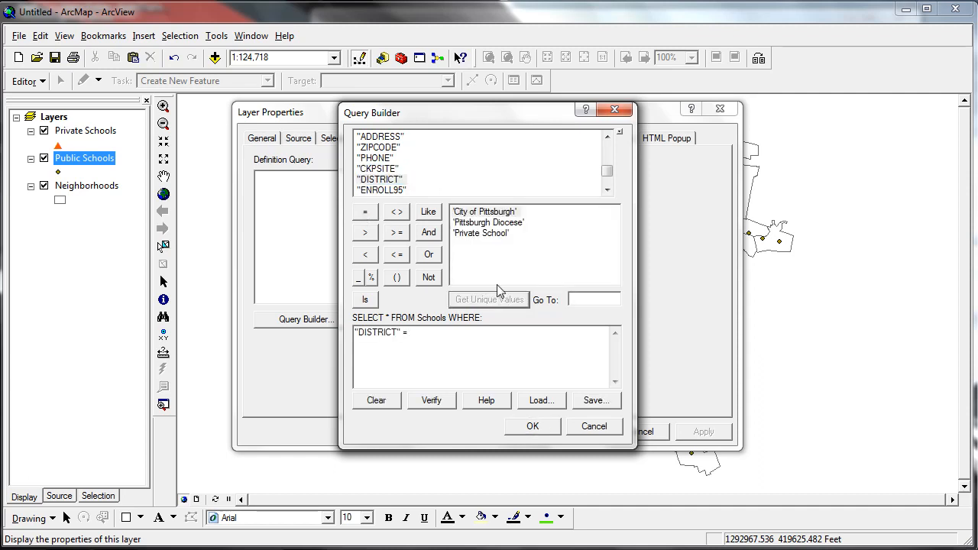
pyautogui.doubleClick(481, 217)
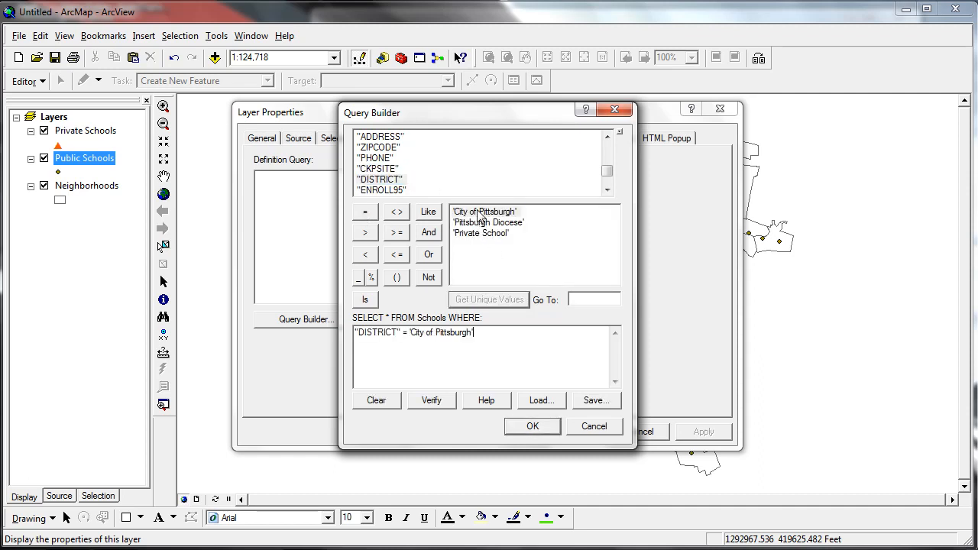
# - Extend the Public Schools query with OR "DISTRICT" = 'Pittsburgh Diocese' and apply it to the layer
pyautogui.click(428, 256)
pyautogui.doubleClick(375, 181)
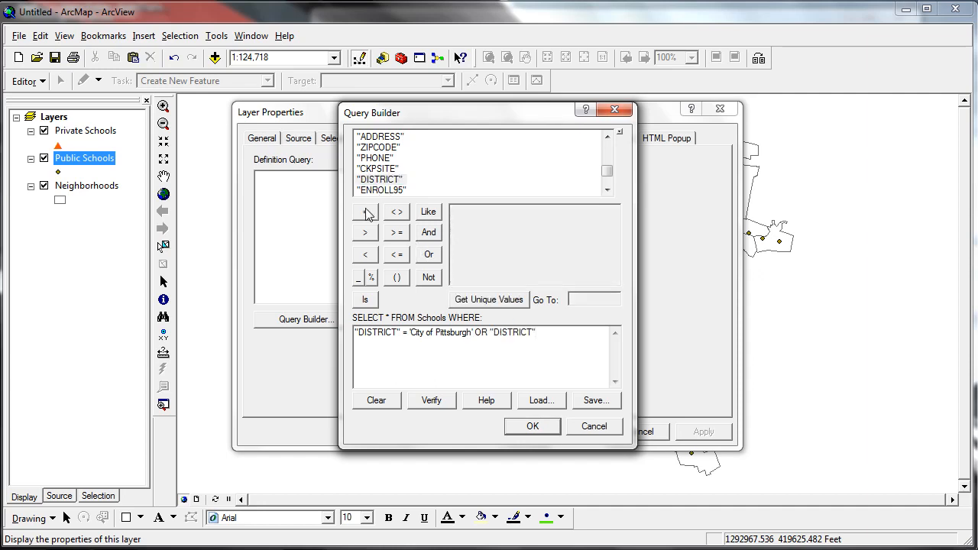
pyautogui.click(365, 212)
pyautogui.click(508, 300)
pyautogui.doubleClick(482, 223)
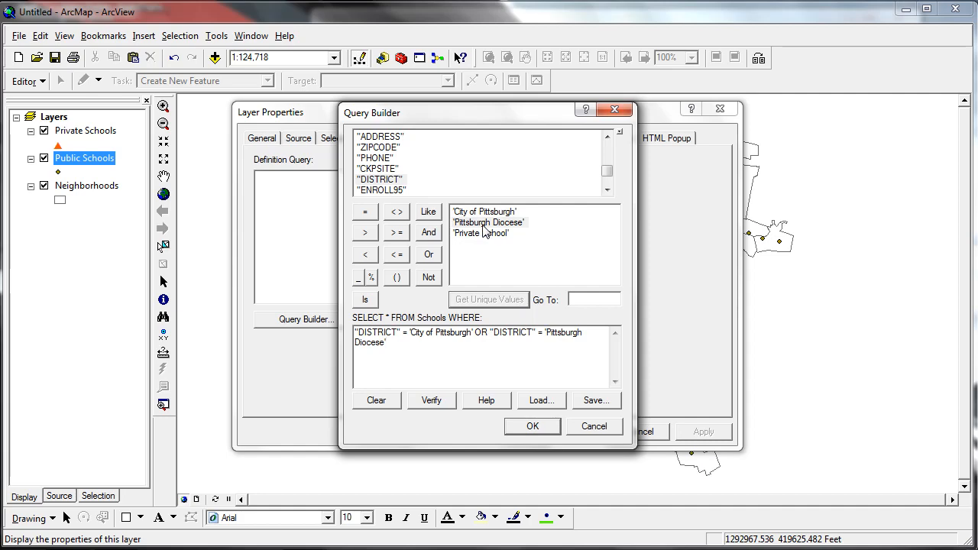
pyautogui.click(520, 433)
pyautogui.click(578, 432)
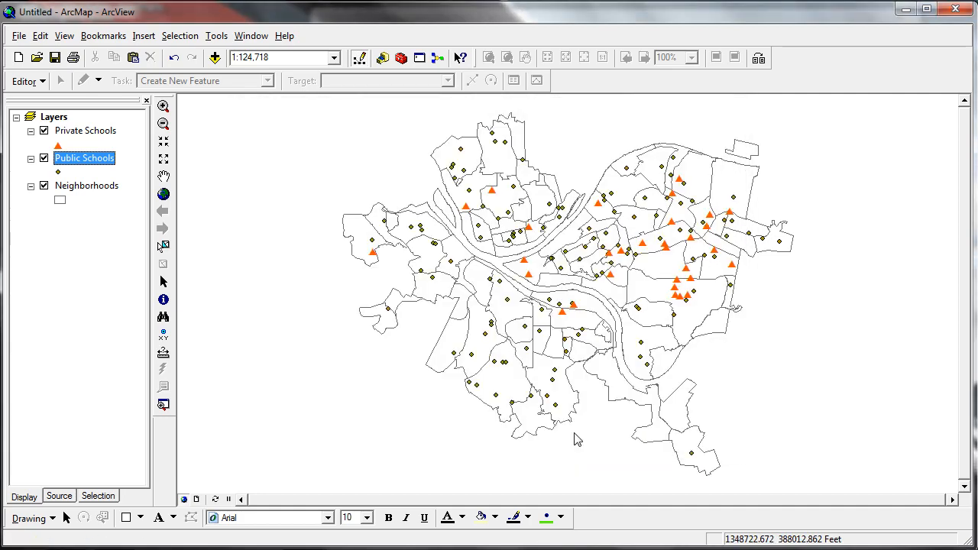
# - Symbolize the Public Schools layer with the Square 2 marker in blue
pyautogui.click(60, 172)
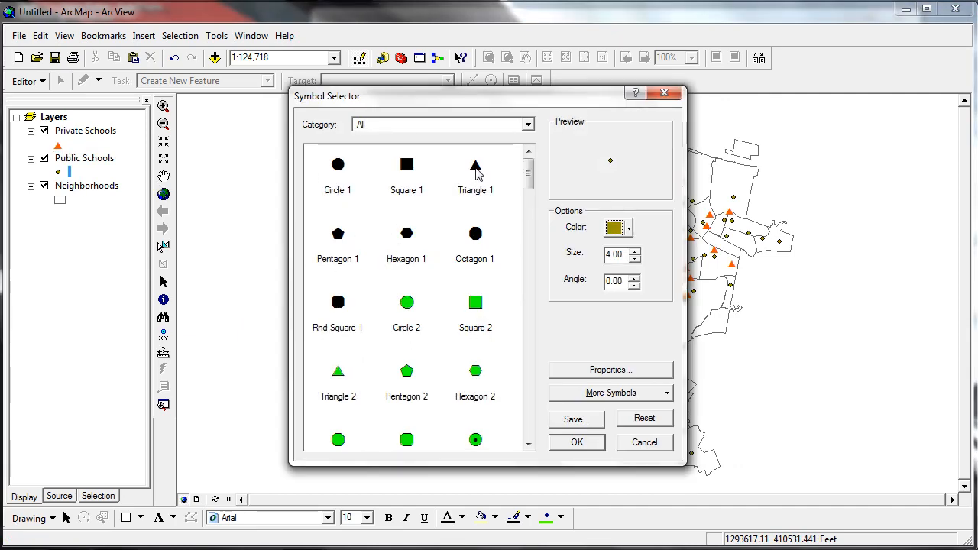
pyautogui.click(483, 315)
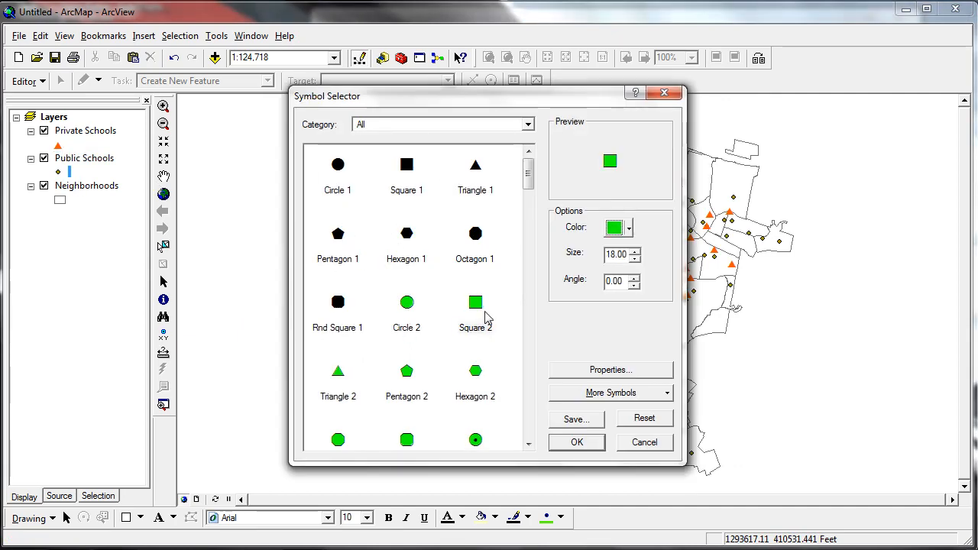
pyautogui.click(634, 258)
pyautogui.click(628, 228)
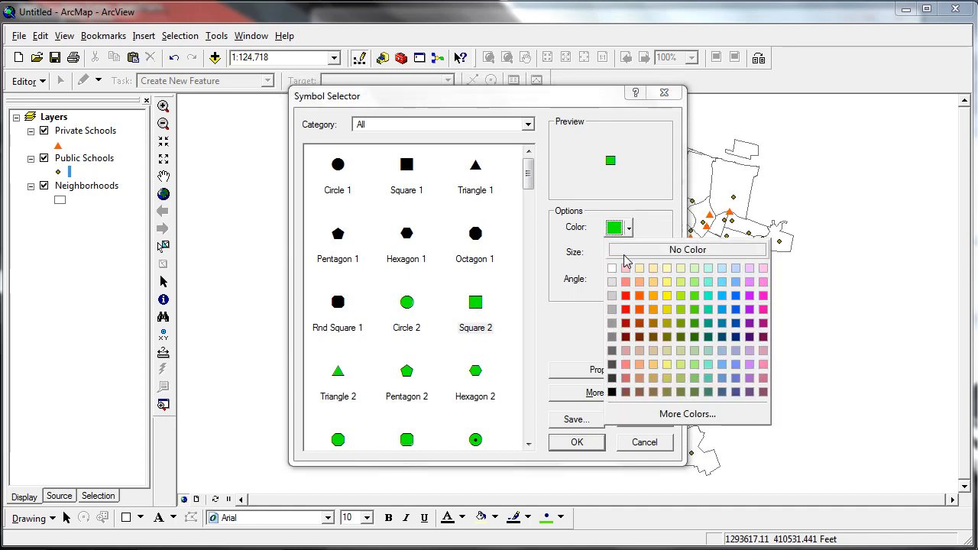
pyautogui.click(733, 295)
pyautogui.click(587, 443)
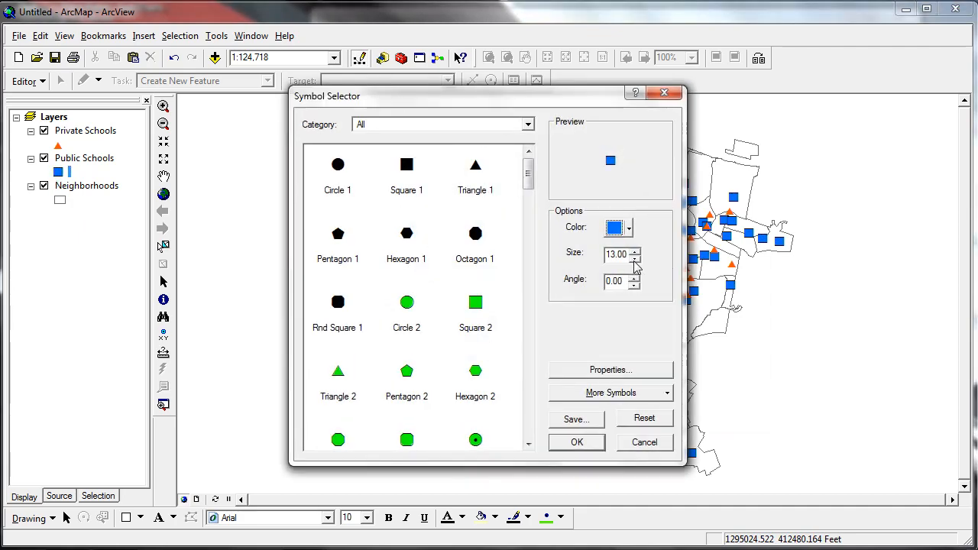
# - Reduce the size of the Public Schools square marker and apply the symbol
pyautogui.click(634, 260)
pyautogui.click(634, 261)
pyautogui.click(634, 261)
pyautogui.click(577, 443)
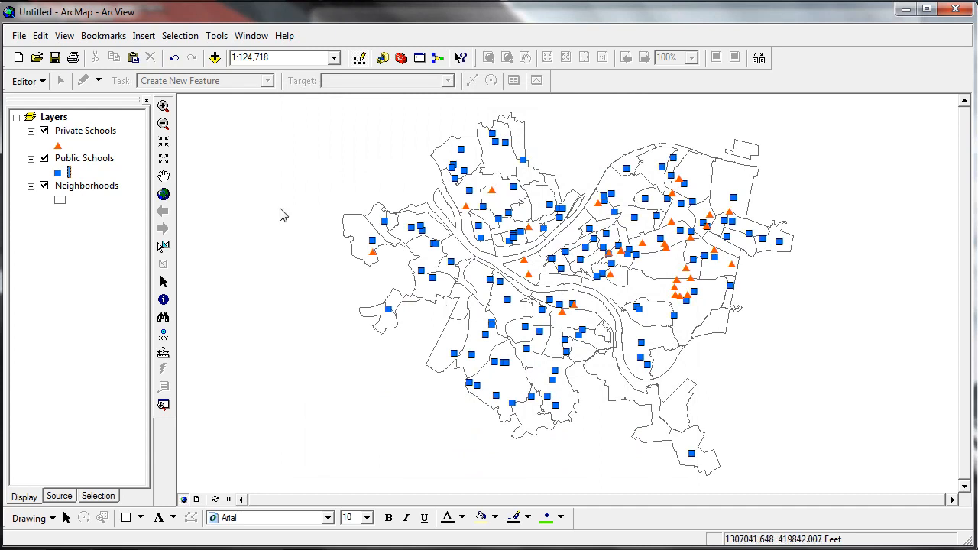
# - Turn on feature labels for the Neighborhoods layer with HOOD as the label field
pyautogui.rightClick(72, 190)
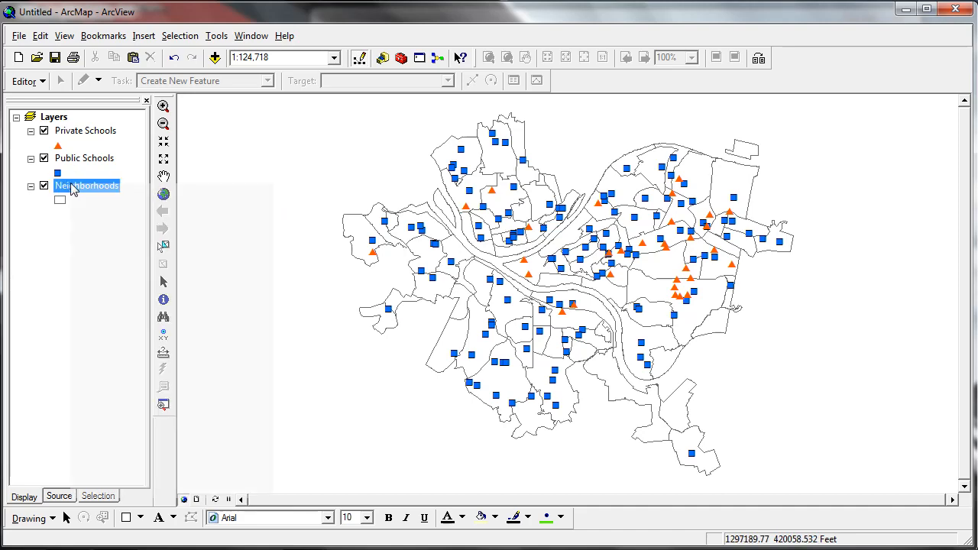
pyautogui.click(107, 482)
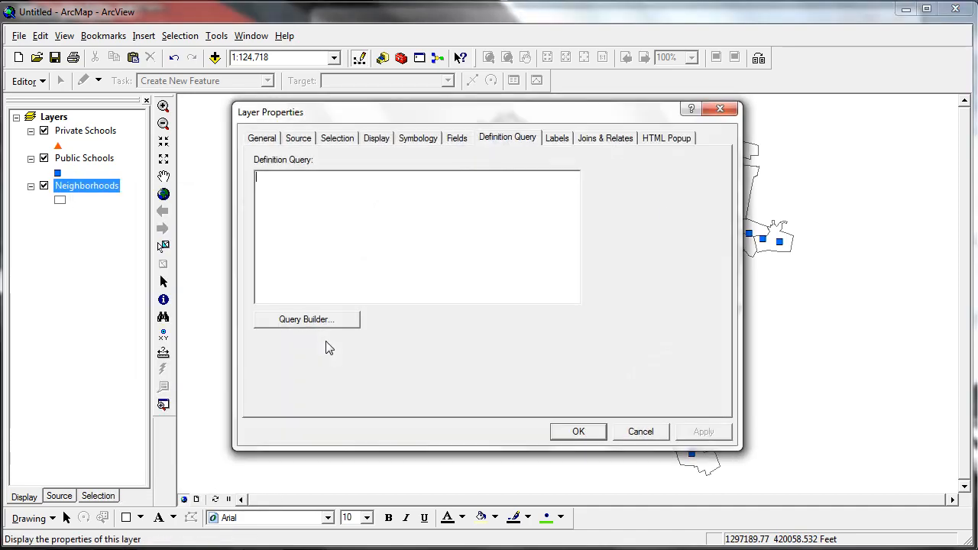
pyautogui.click(420, 144)
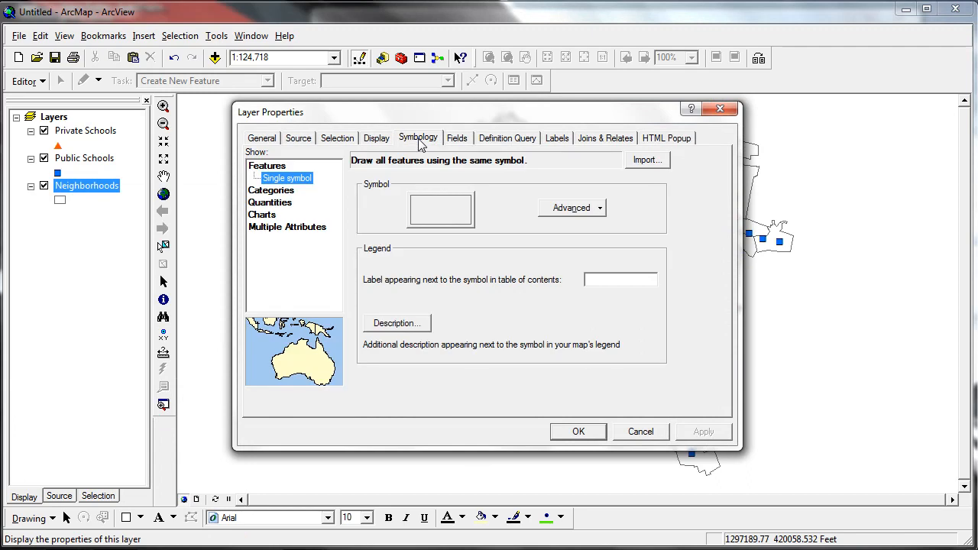
pyautogui.click(559, 139)
pyautogui.click(293, 159)
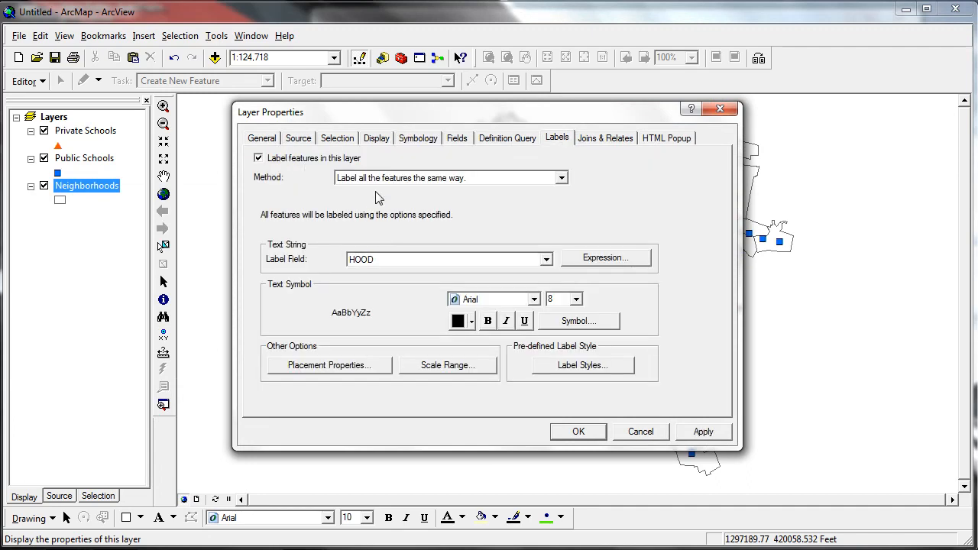
pyautogui.click(376, 259)
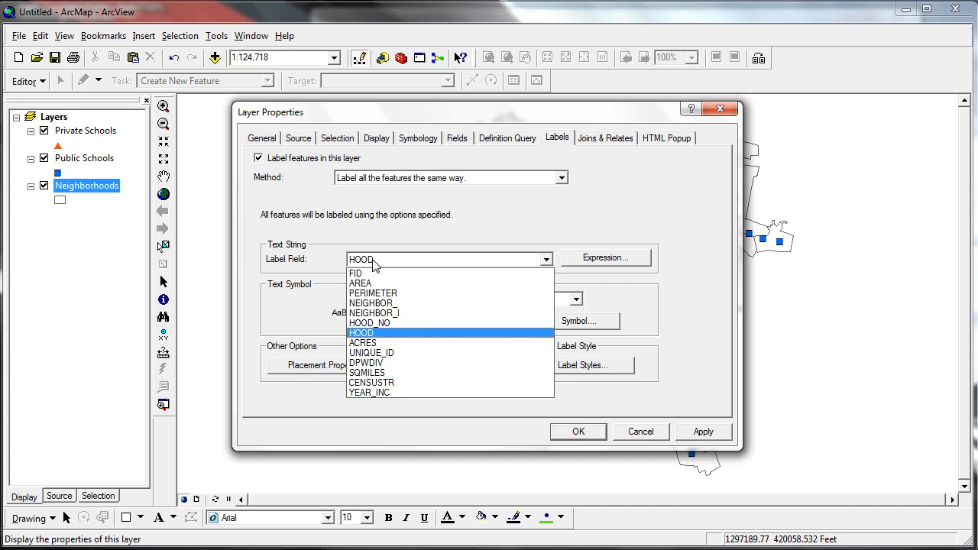
pyautogui.click(375, 262)
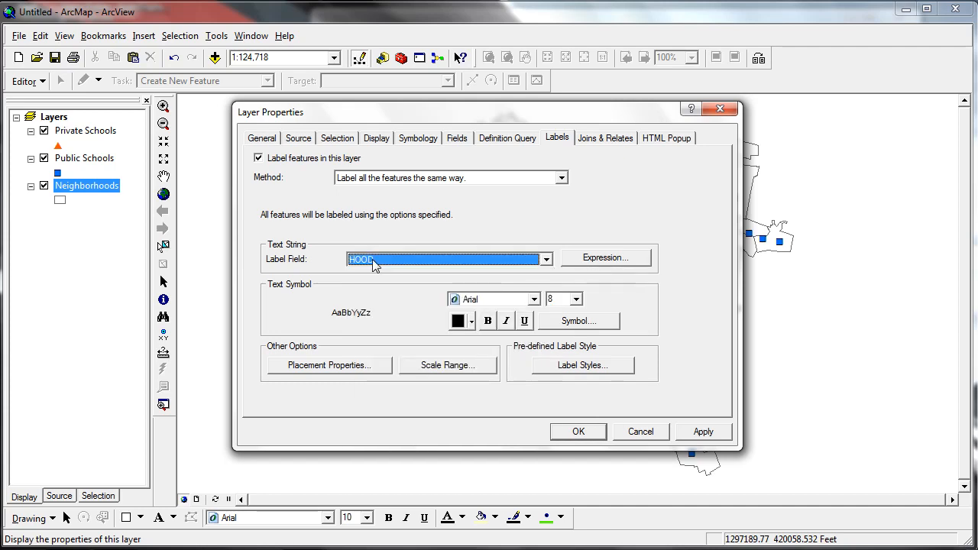
# - Make the Neighborhoods label text italic and give it a Halo mask of size 1
pyautogui.click(504, 322)
pyautogui.click(569, 321)
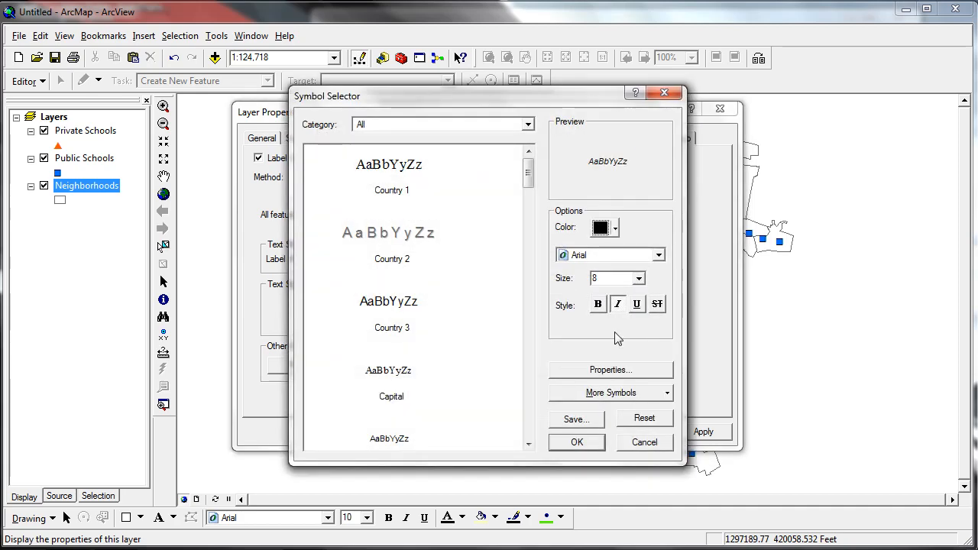
pyautogui.click(600, 371)
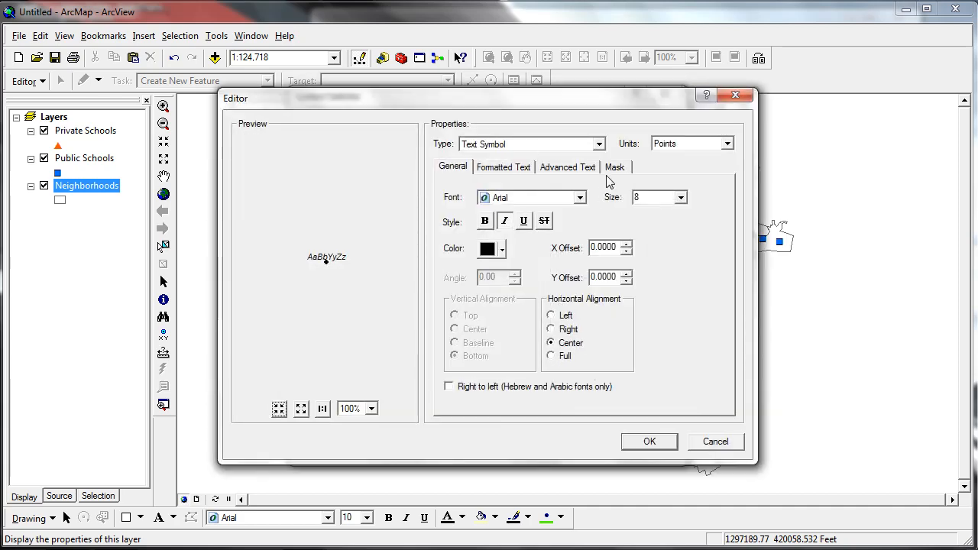
pyautogui.click(613, 168)
pyautogui.click(454, 233)
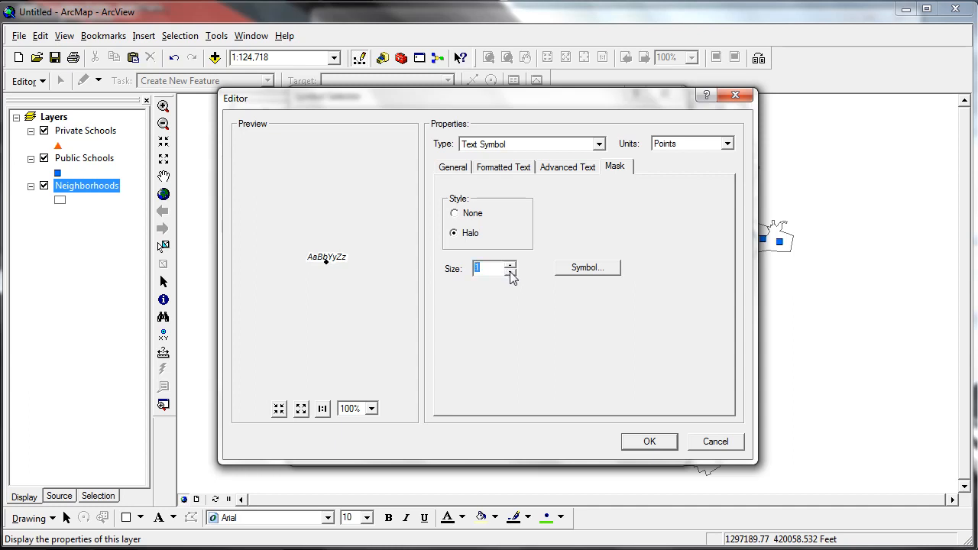
pyautogui.click(655, 447)
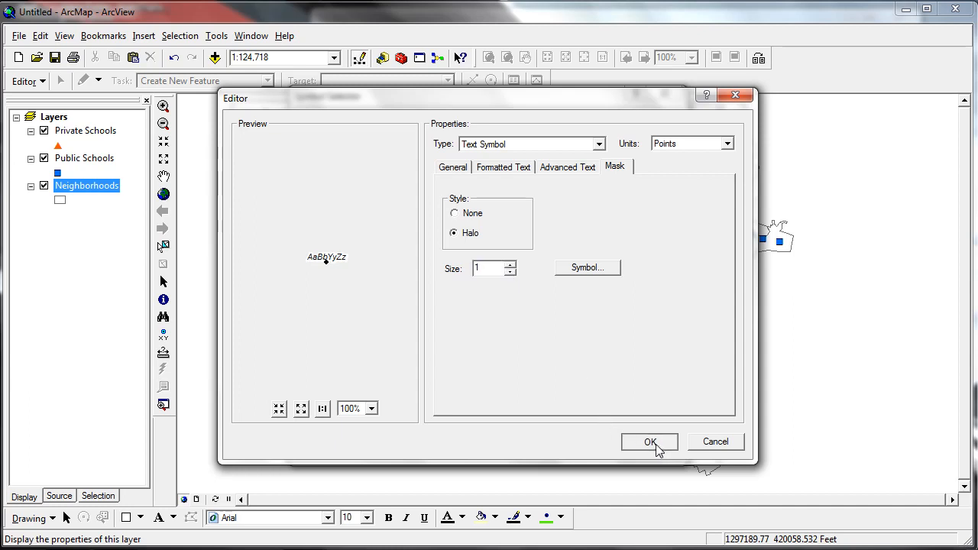
# - Set the Neighborhoods label text size to 7 and accept the text symbol
pyautogui.doubleClick(612, 282)
pyautogui.write('7')
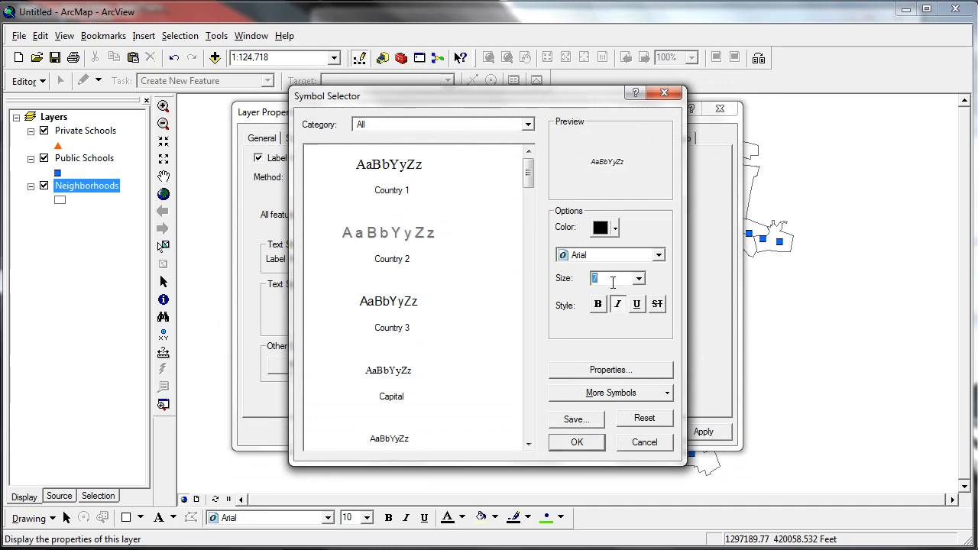
pyautogui.click(577, 446)
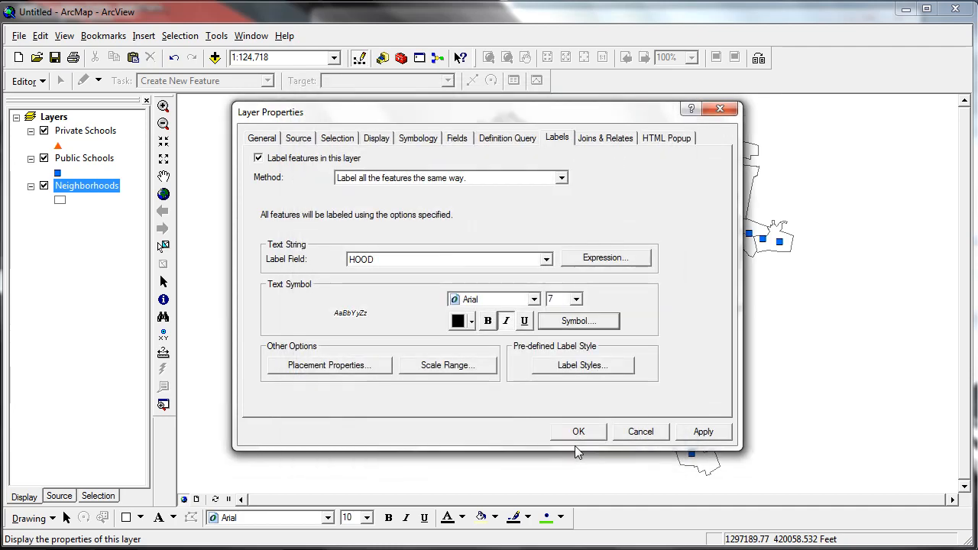
# - Set the conflict detection buffer ratio to 1 for the Neighborhoods labels and apply the layer's label settings
pyautogui.click(329, 364)
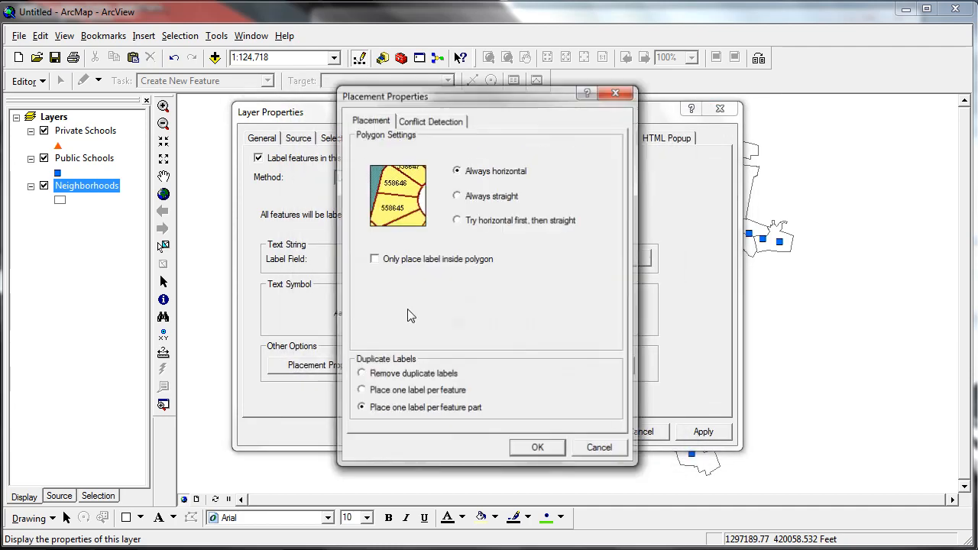
pyautogui.click(423, 121)
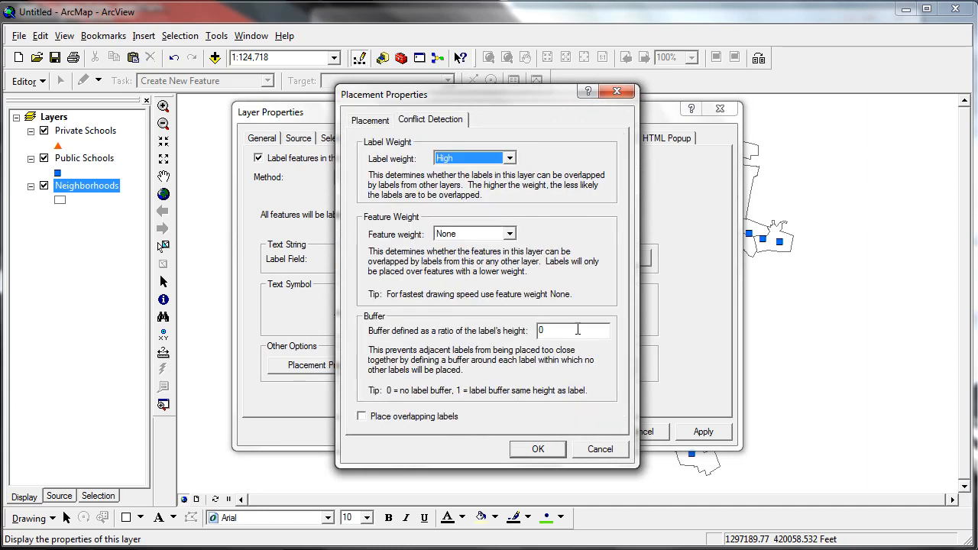
pyautogui.moveTo(578, 329); pyautogui.dragTo(454, 353)
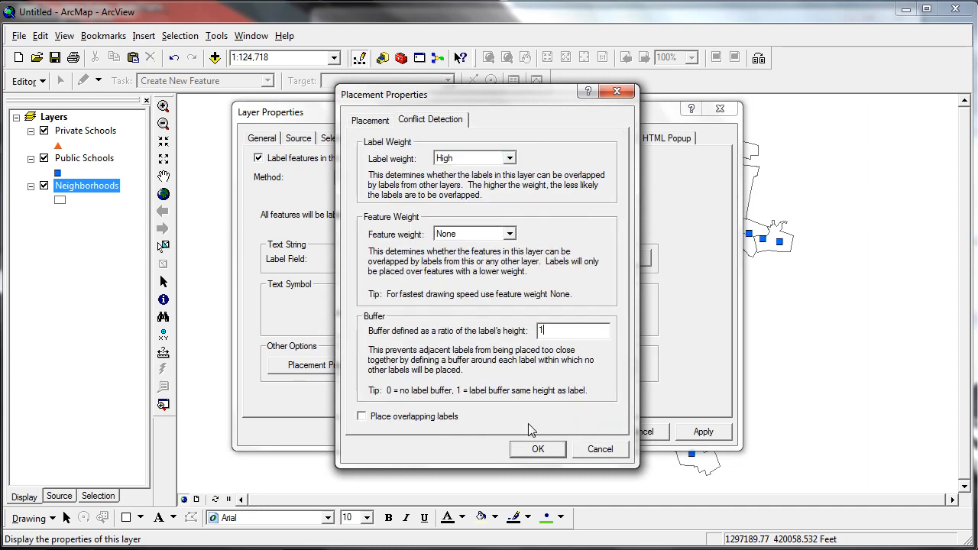
pyautogui.click(538, 449)
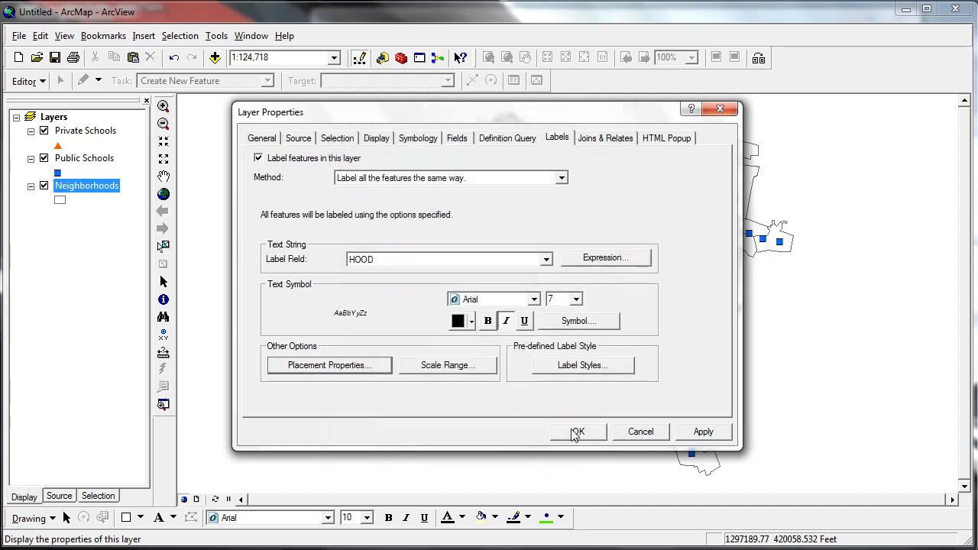
pyautogui.click(577, 432)
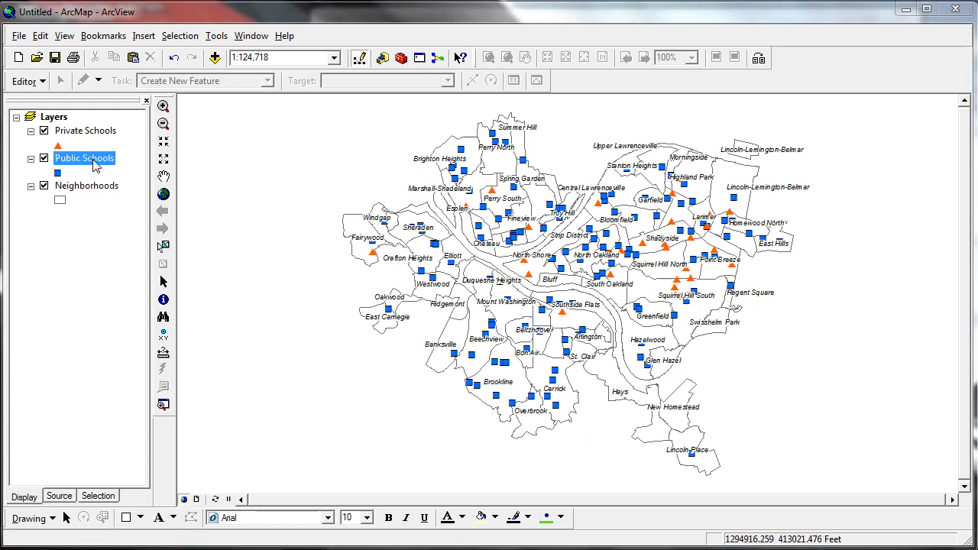
# - Open the Public Schools attribute table and examine the NAME value of the first record
pyautogui.rightClick(95, 167)
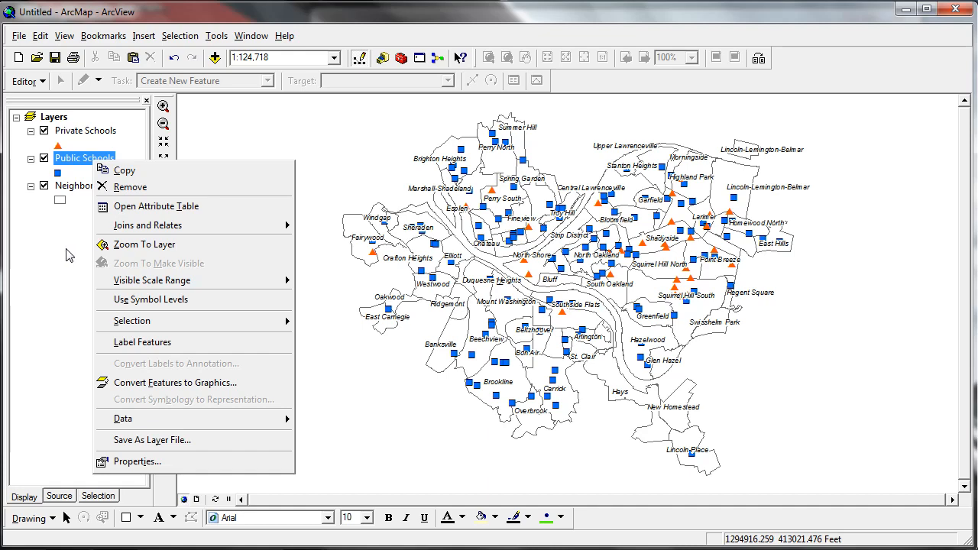
pyautogui.click(118, 208)
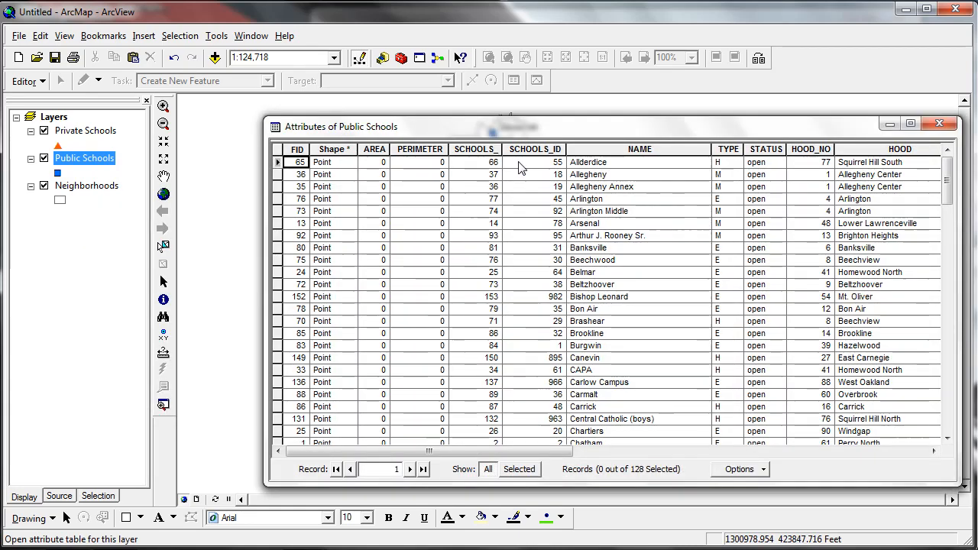
pyautogui.click(574, 163)
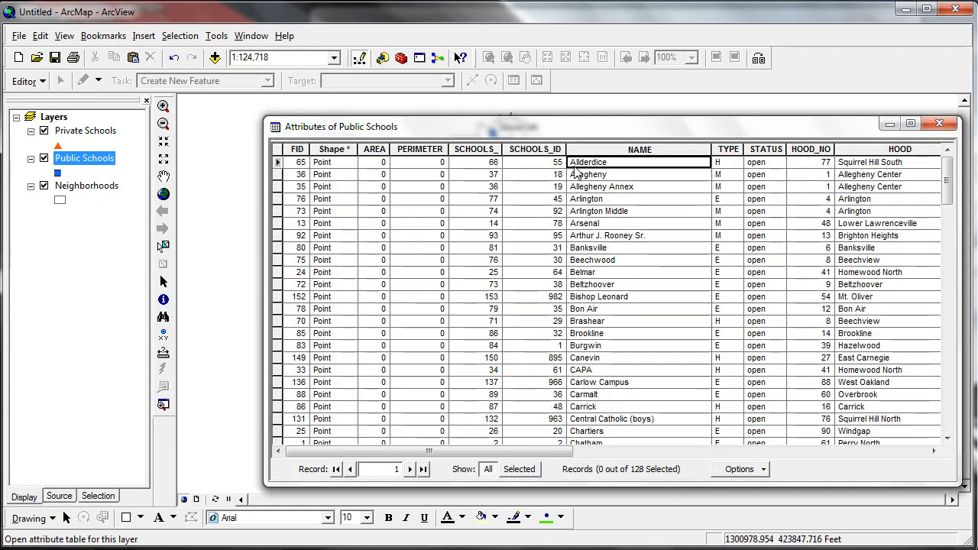
# - Sort the Public Schools attribute table by the NAME field in ascending order
pyautogui.click(602, 199)
pyautogui.rightClick(595, 150)
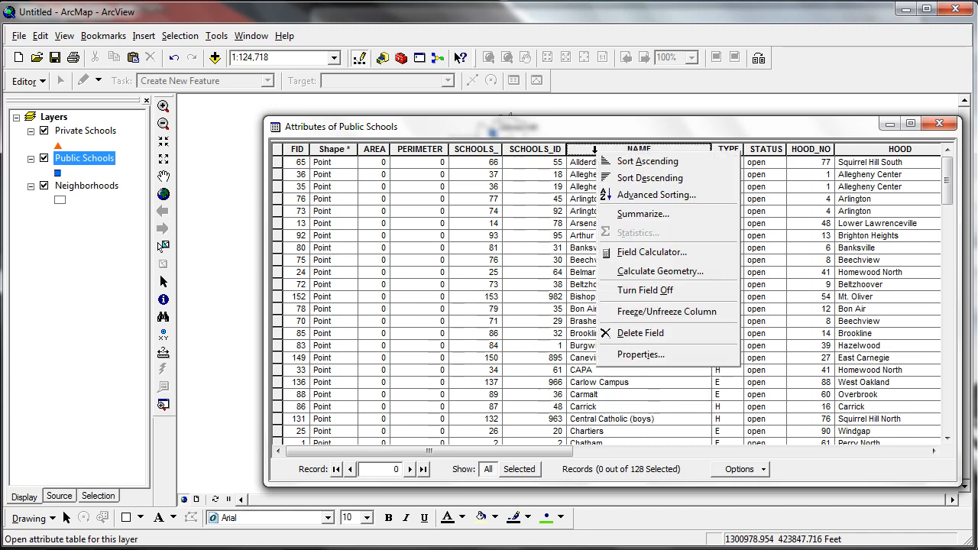
pyautogui.click(511, 212)
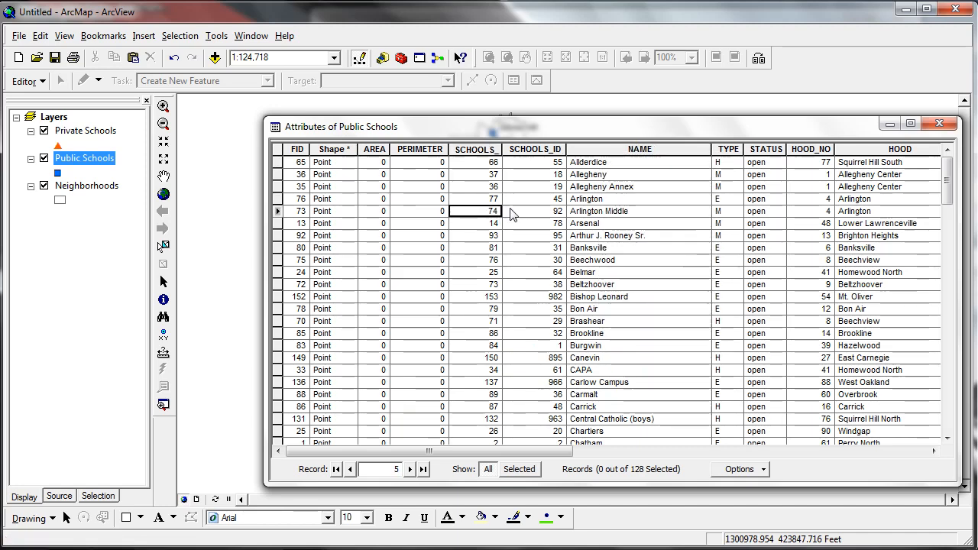
pyautogui.rightClick(604, 153)
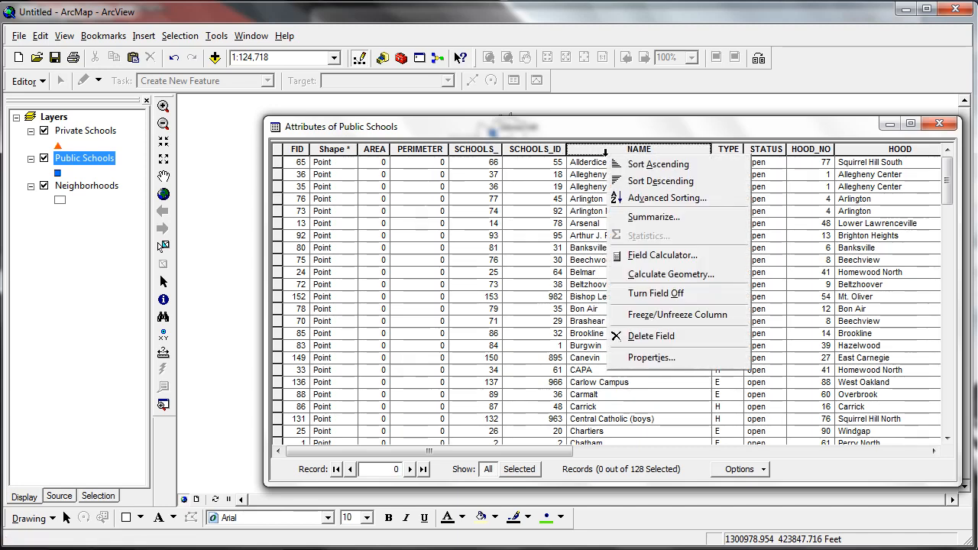
pyautogui.click(628, 164)
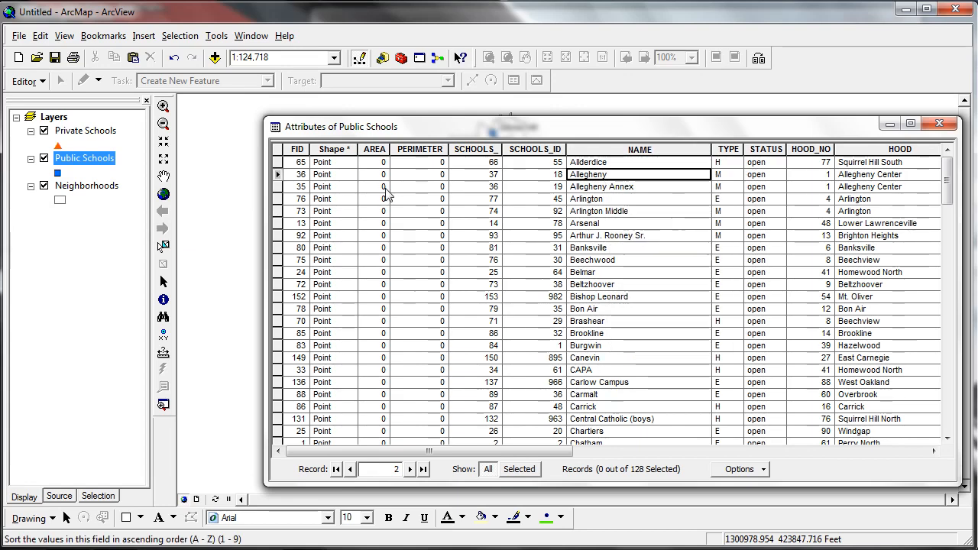
# - Select the Allderdice record, close the attribute table and locate the selected school in Squirrel Hill South on the map
pyautogui.click(277, 162)
pyautogui.rightClick(278, 162)
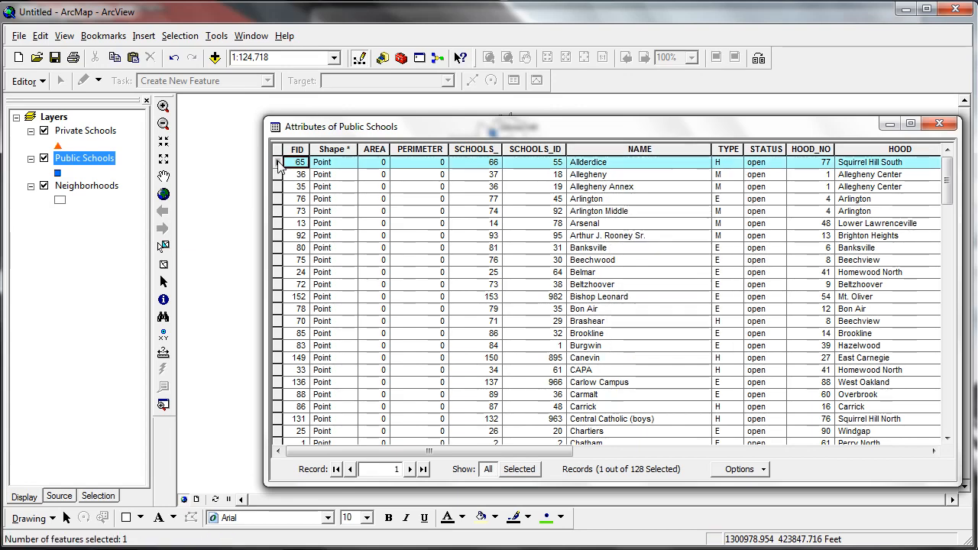
pyautogui.click(512, 228)
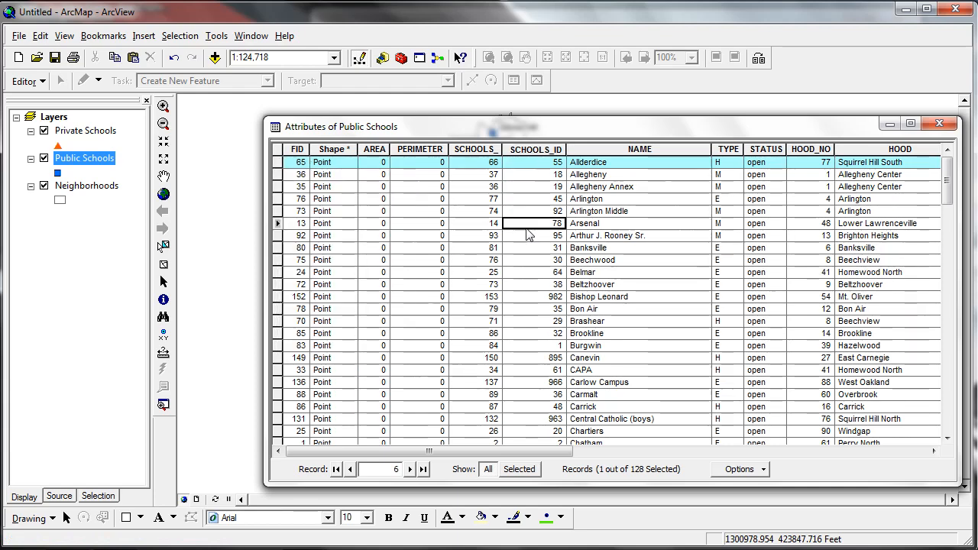
pyautogui.click(939, 124)
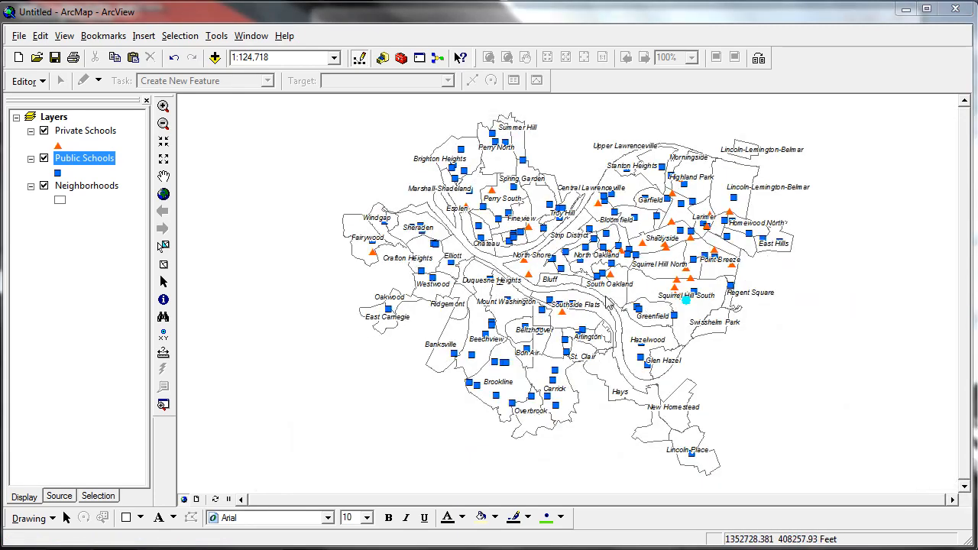
pyautogui.click(162, 105)
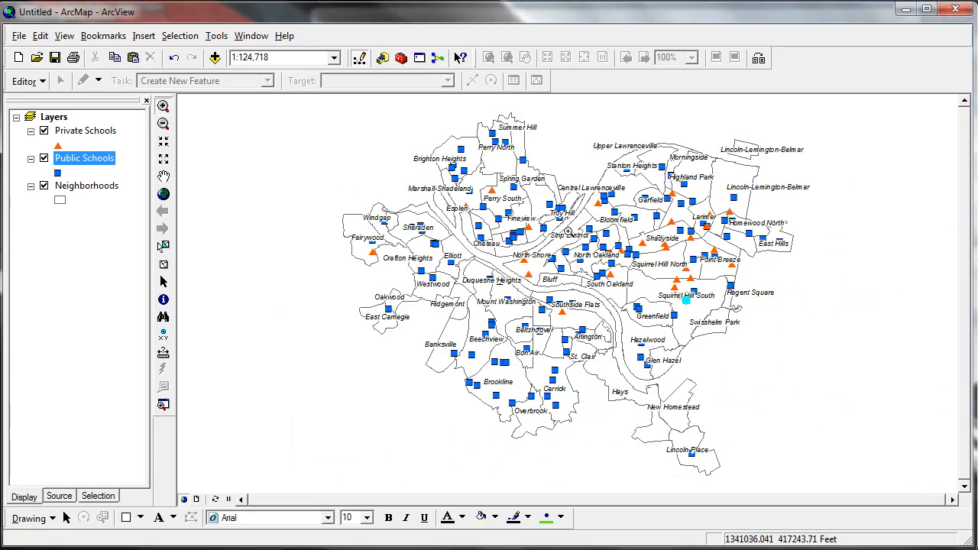
pyautogui.moveTo(614, 258); pyautogui.dragTo(742, 348)
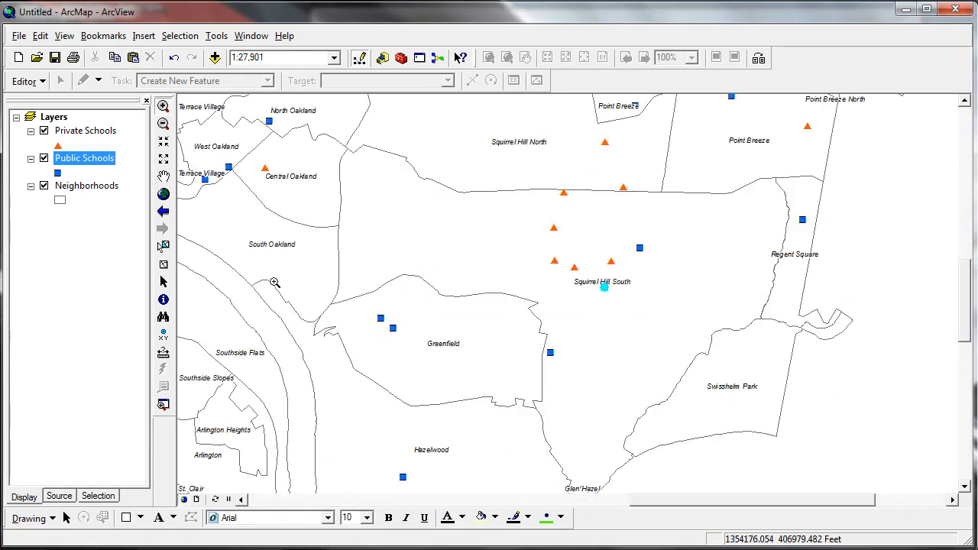
# - Clear the feature selection and identify the Allderdice school point, enlarging the results window to show all its attributes
pyautogui.click(164, 267)
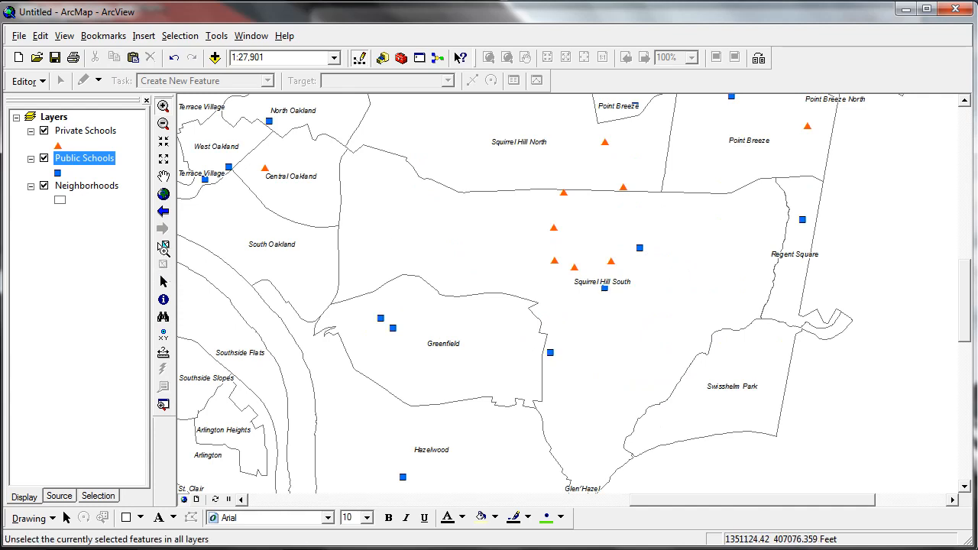
pyautogui.click(162, 300)
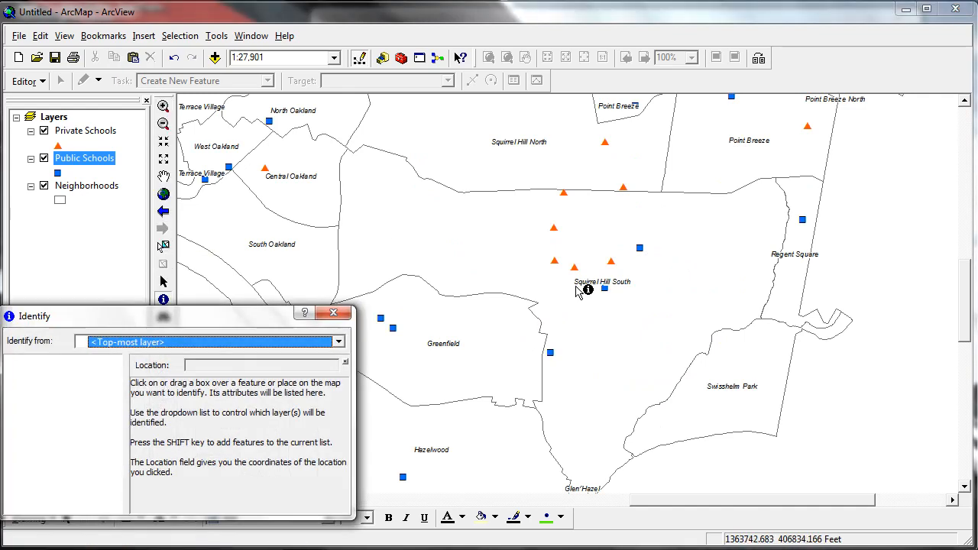
pyautogui.click(605, 289)
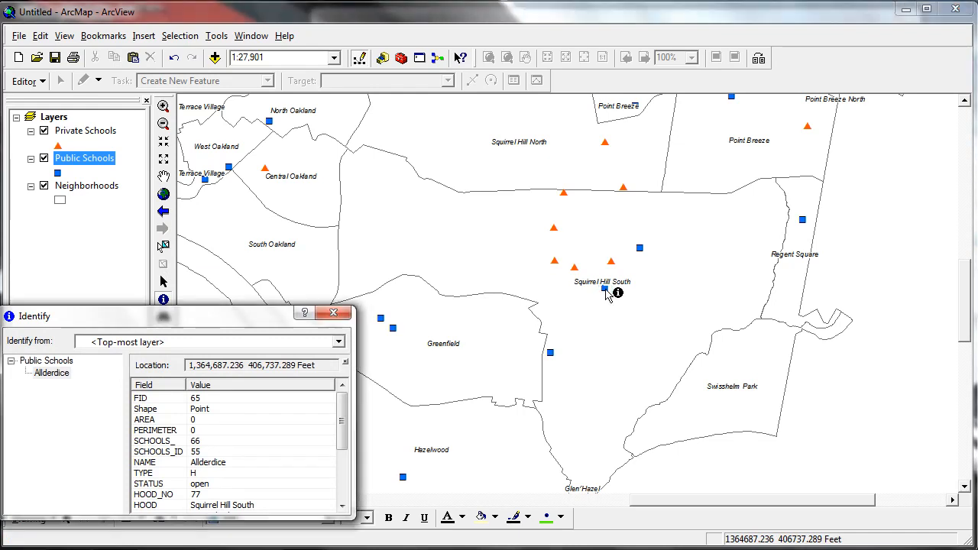
pyautogui.moveTo(265, 323); pyautogui.dragTo(339, 93)
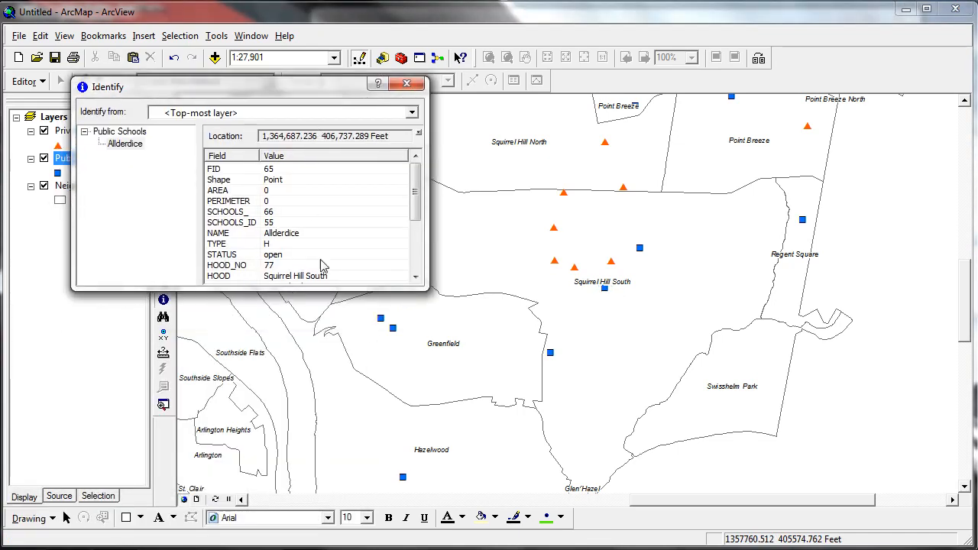
pyautogui.moveTo(316, 288); pyautogui.dragTo(289, 441)
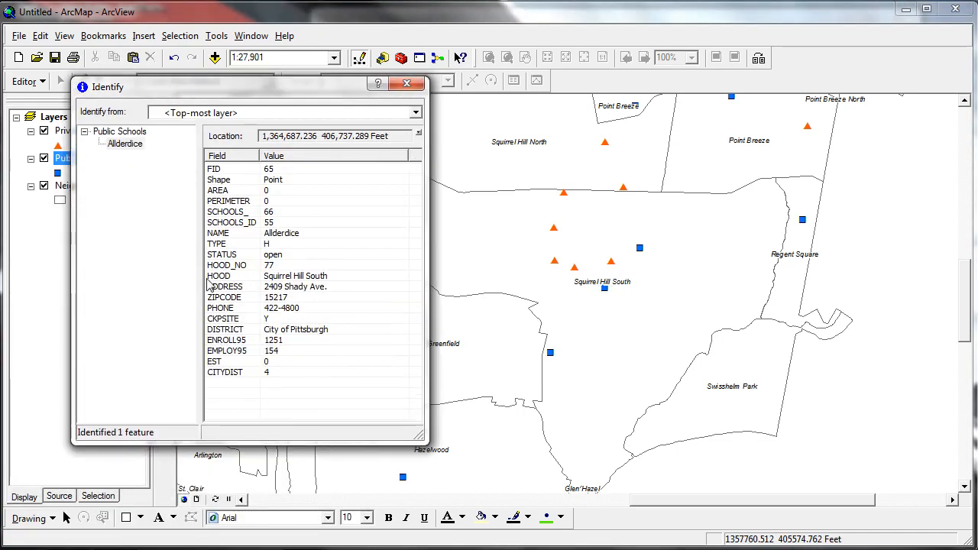
pyautogui.rightClick(131, 145)
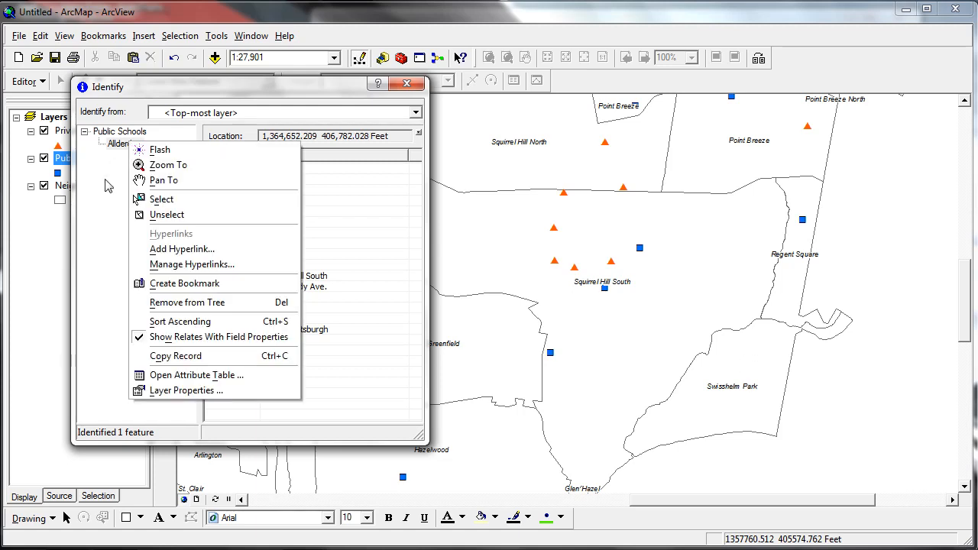
pyautogui.click(167, 252)
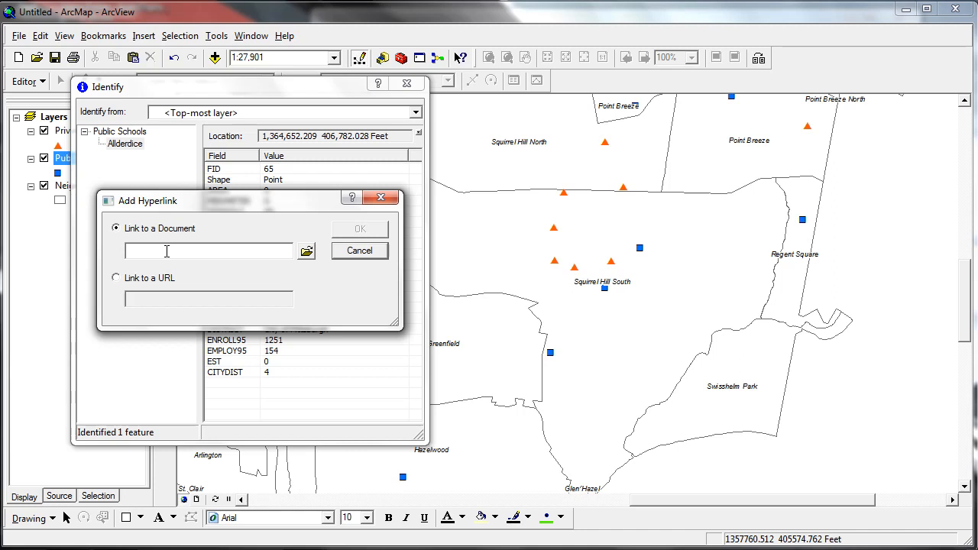
pyautogui.write('http://www.pghboe.net')
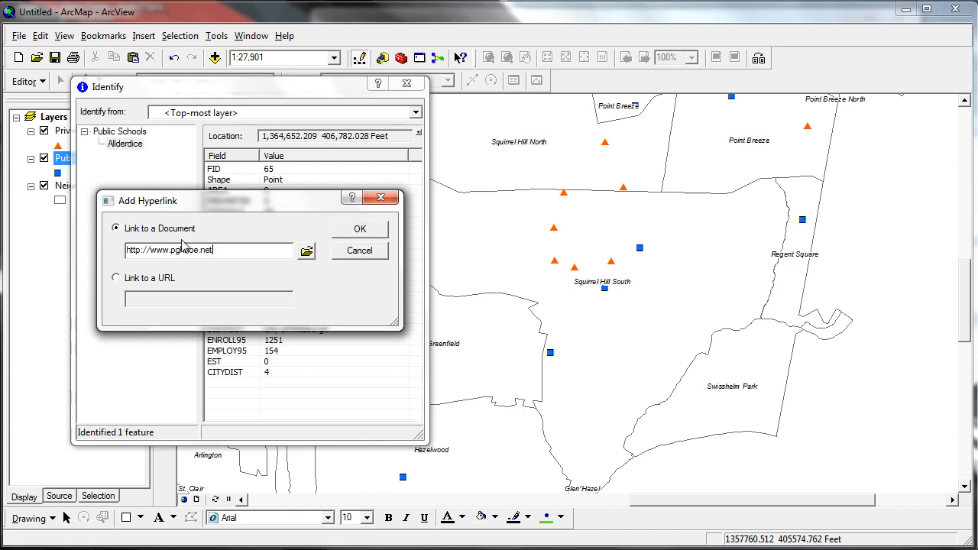
pyautogui.moveTo(215, 257); pyautogui.dragTo(100, 259)
pyautogui.hotkey('ctrl', 'c')
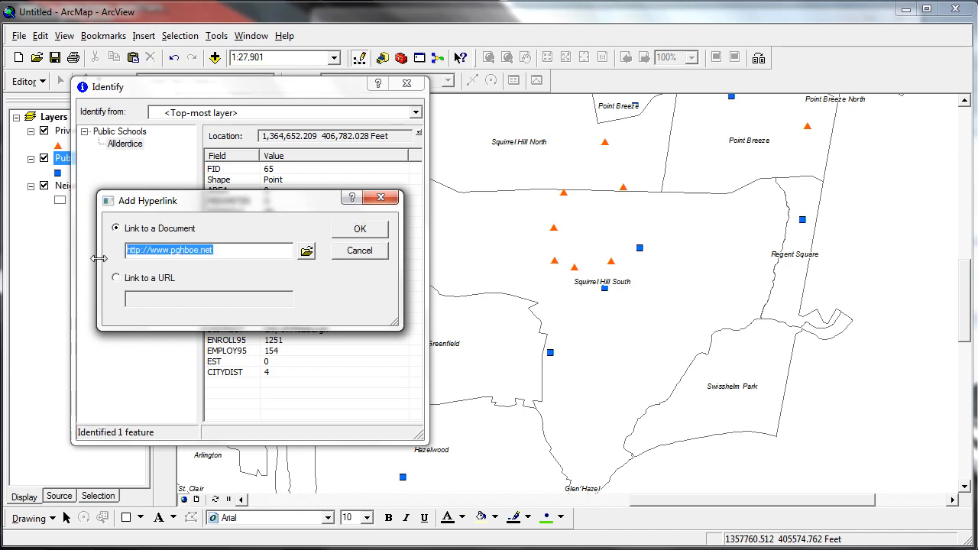
pyautogui.press('Delete')
pyautogui.click(116, 280)
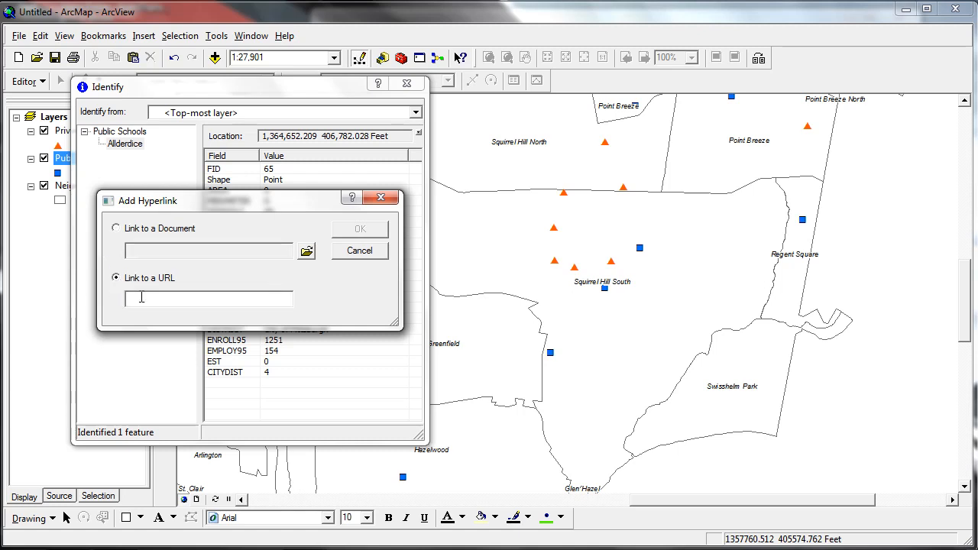
pyautogui.hotkey('ctrl', 'v')
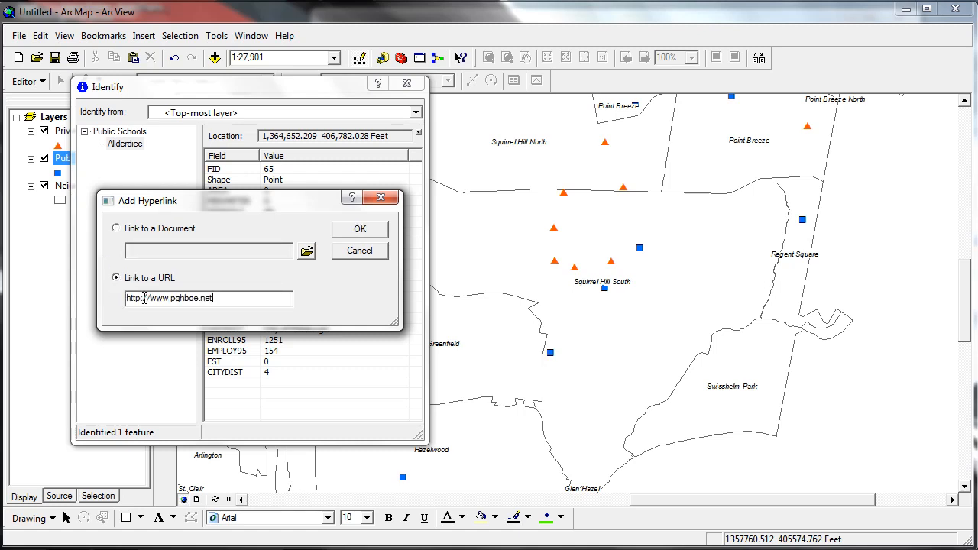
pyautogui.click(371, 232)
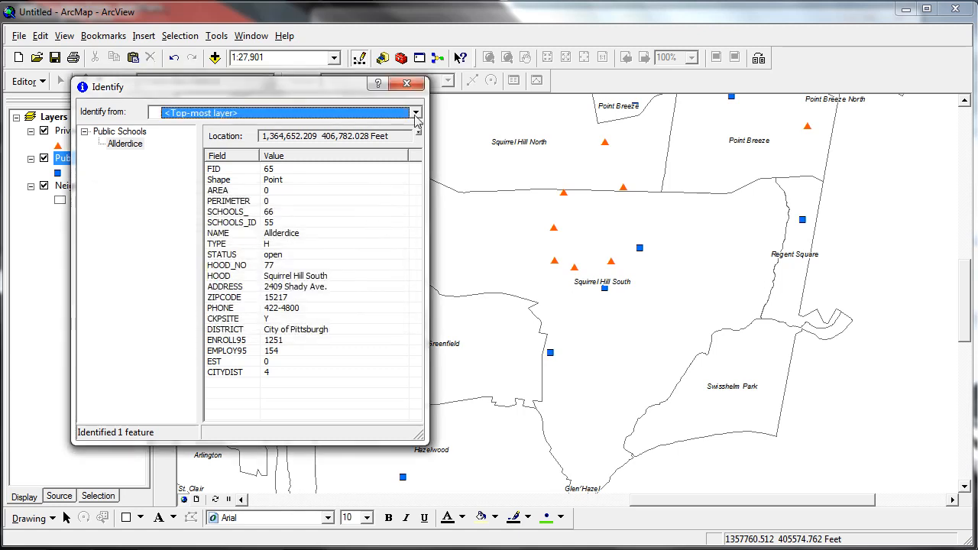
pyautogui.click(408, 84)
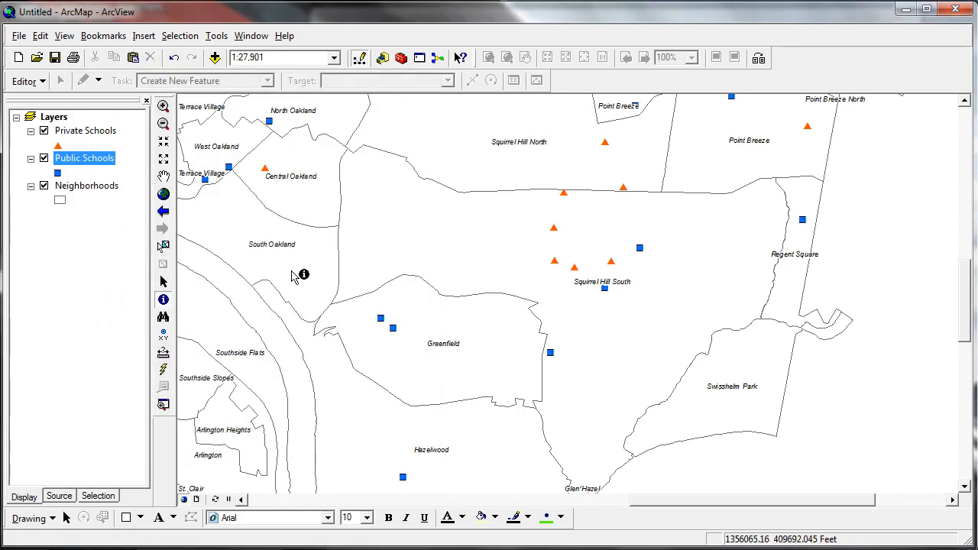
# - Follow the Allderdice point's hyperlink to check the linked website, and return to the map
pyautogui.click(164, 371)
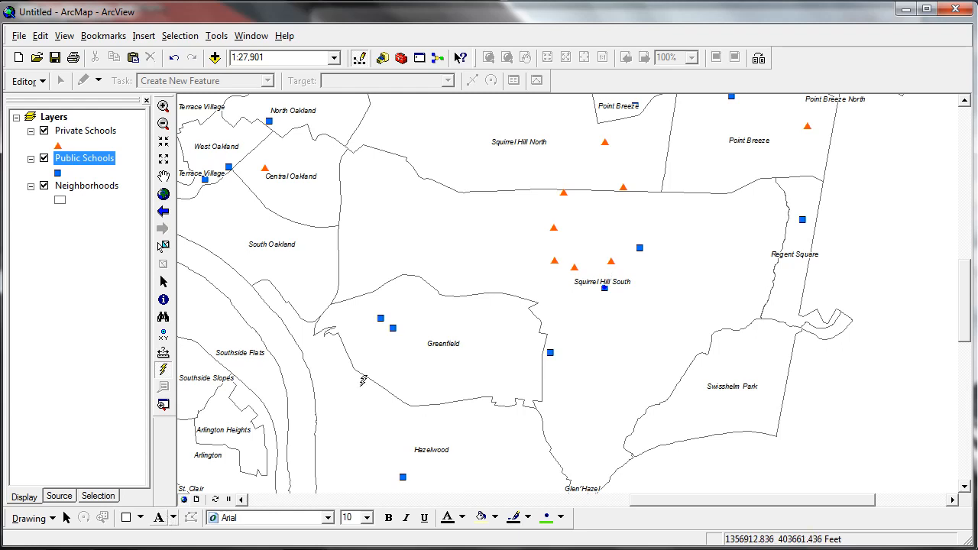
pyautogui.scroll(5, 363, 381)
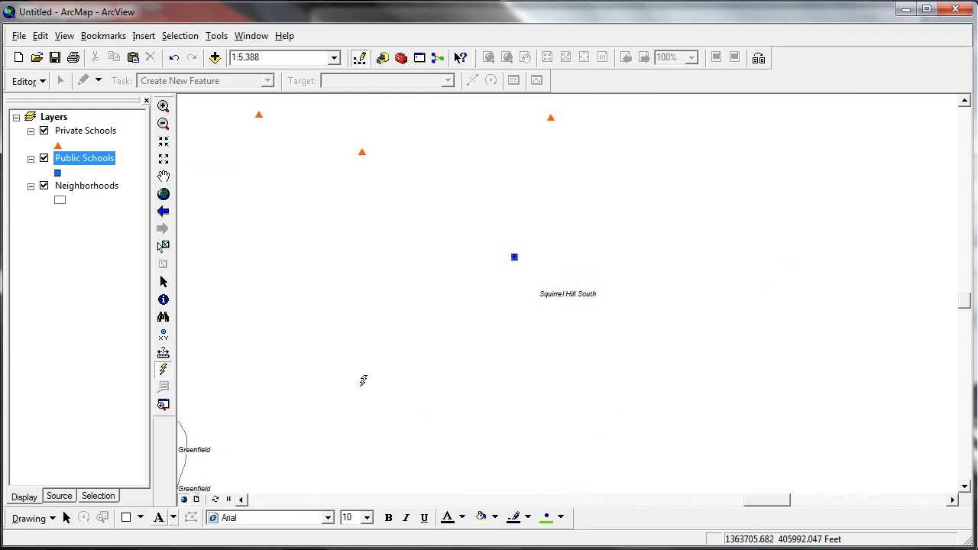
pyautogui.click(516, 255)
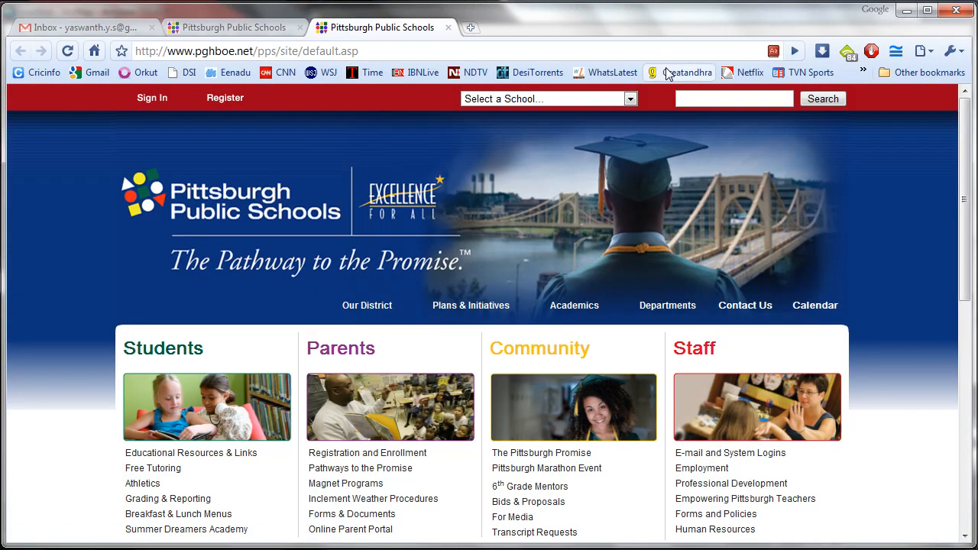
pyautogui.click(908, 12)
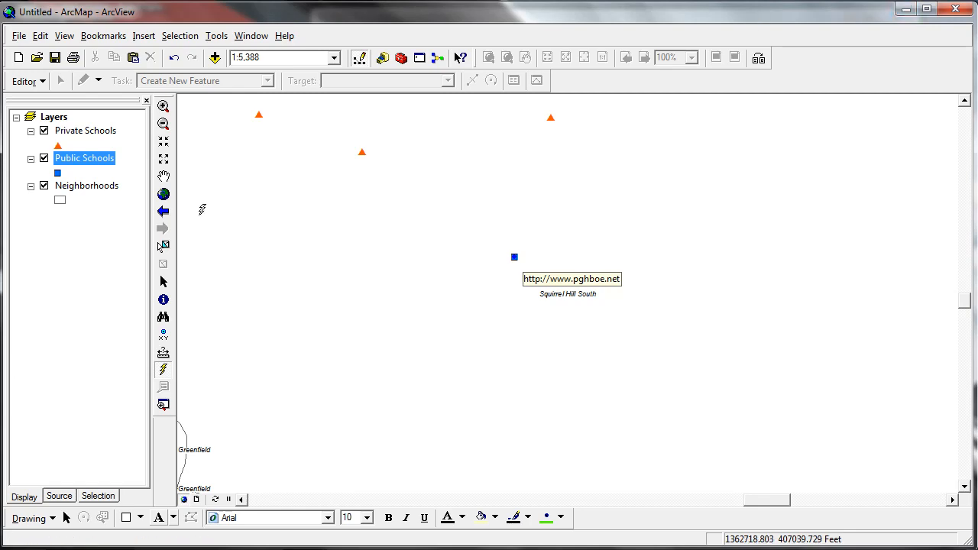
# - Show the map at full extent and save it as Assignment 2-1.mxd in the Assignment2 folder under C:\GIStutorial, replacing the existing file
pyautogui.click(163, 194)
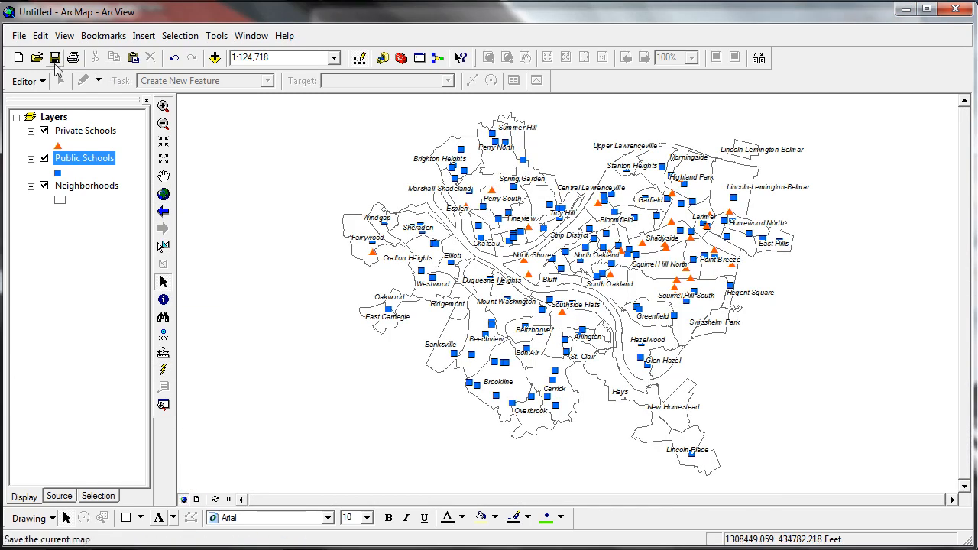
pyautogui.click(54, 58)
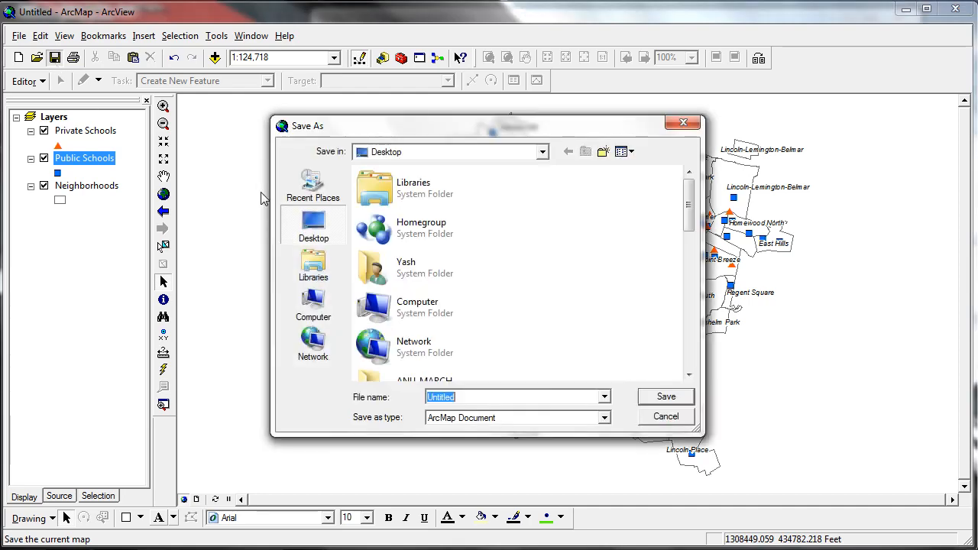
pyautogui.click(415, 154)
pyautogui.click(397, 254)
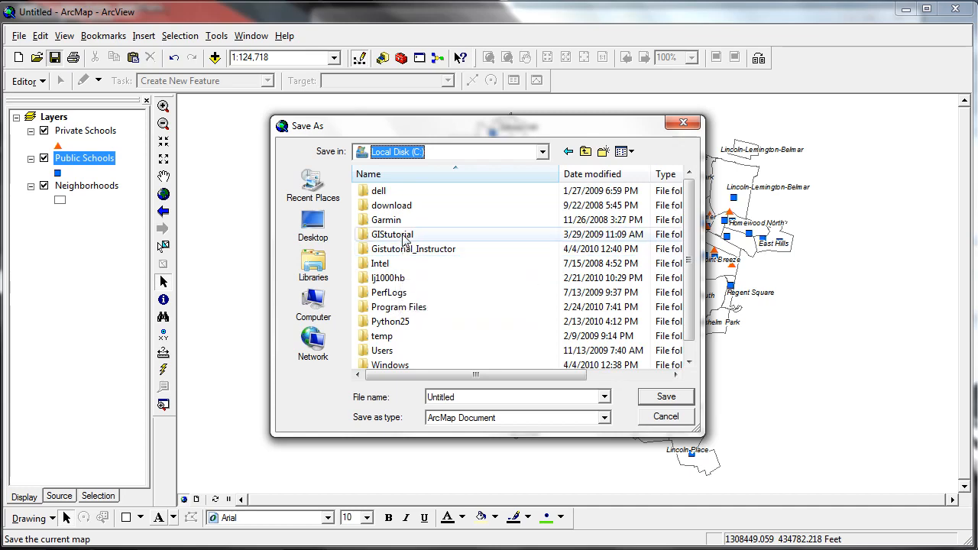
pyautogui.doubleClick(393, 235)
pyautogui.doubleClick(389, 205)
pyautogui.doubleClick(397, 206)
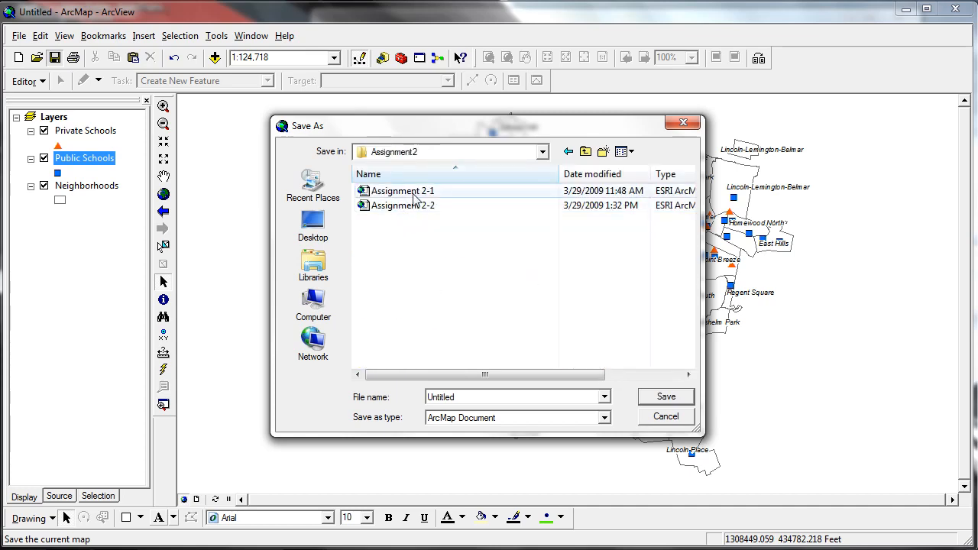
pyautogui.click(413, 197)
pyautogui.click(656, 395)
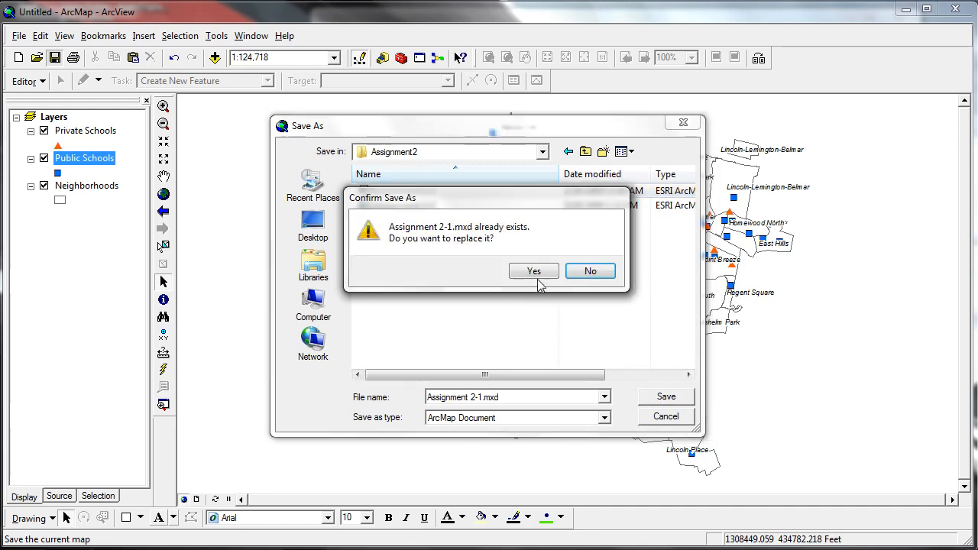
pyautogui.click(534, 272)
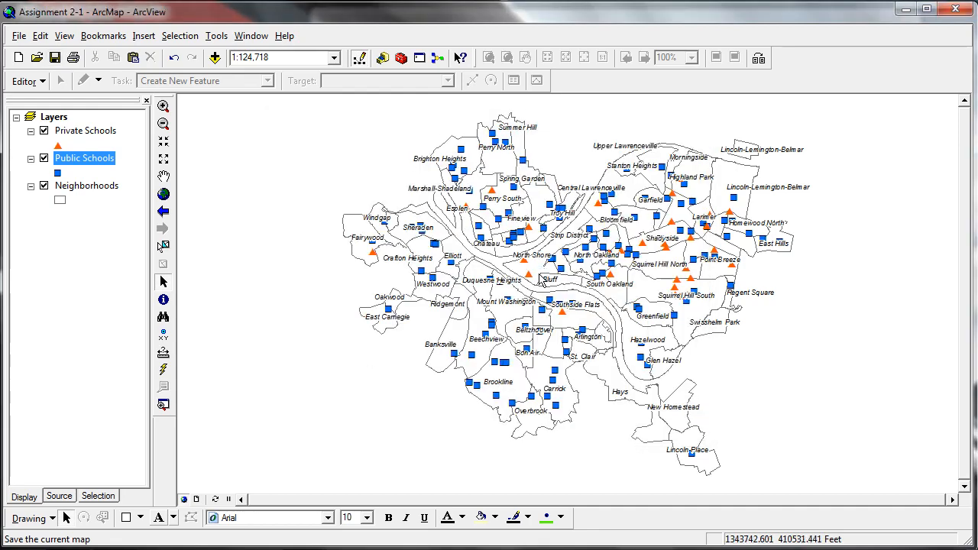